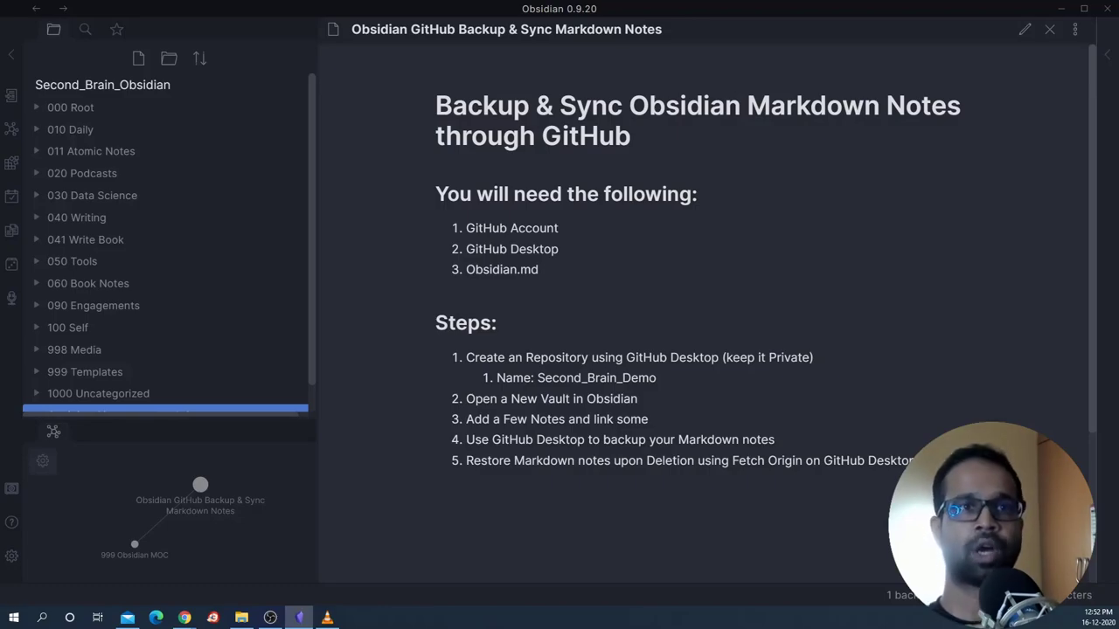
- View the Obsidian website in Chrome, return to the backup note in Obsidian and highlight the repository name Second_Brain_Demo
{"action": "mouse_move", "coordinate": [185, 618]}
{"action": "left_click", "coordinate": [254, 568]}
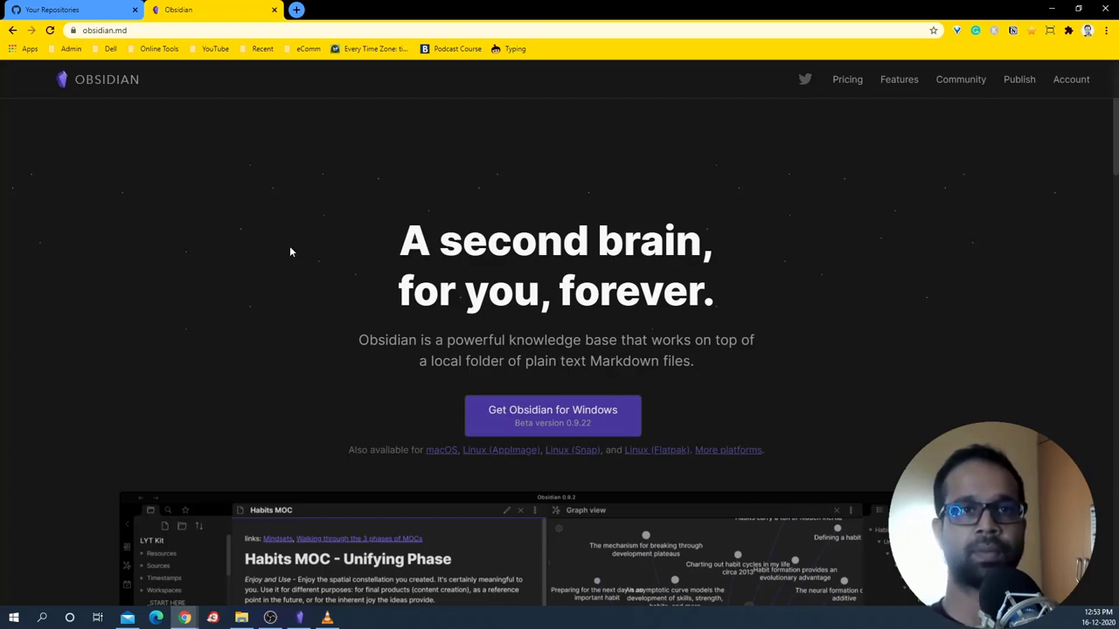
{"action": "key", "text": "alt+Tab"}
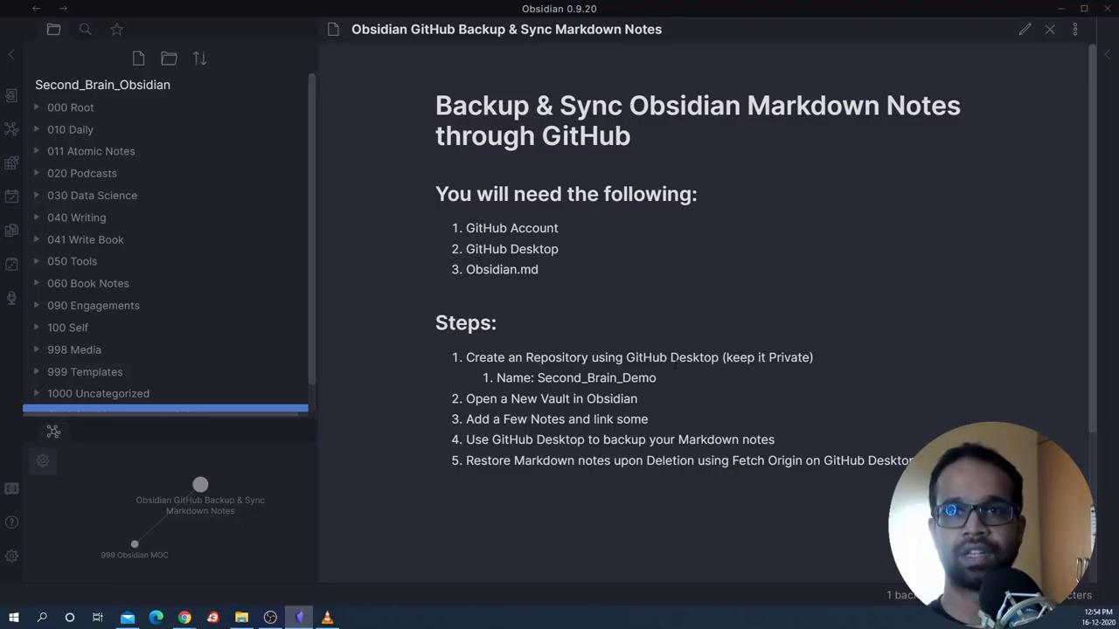
{"action": "left_click_drag", "start_coordinate": [536, 378], "coordinate": [683, 374]}
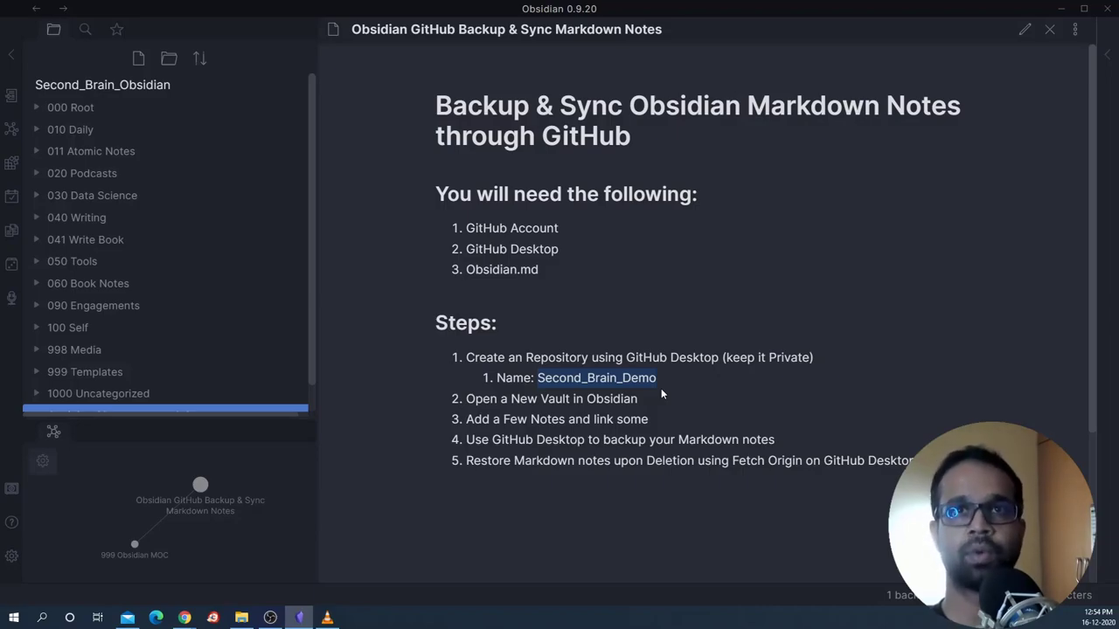
{"action": "left_click", "coordinate": [514, 402]}
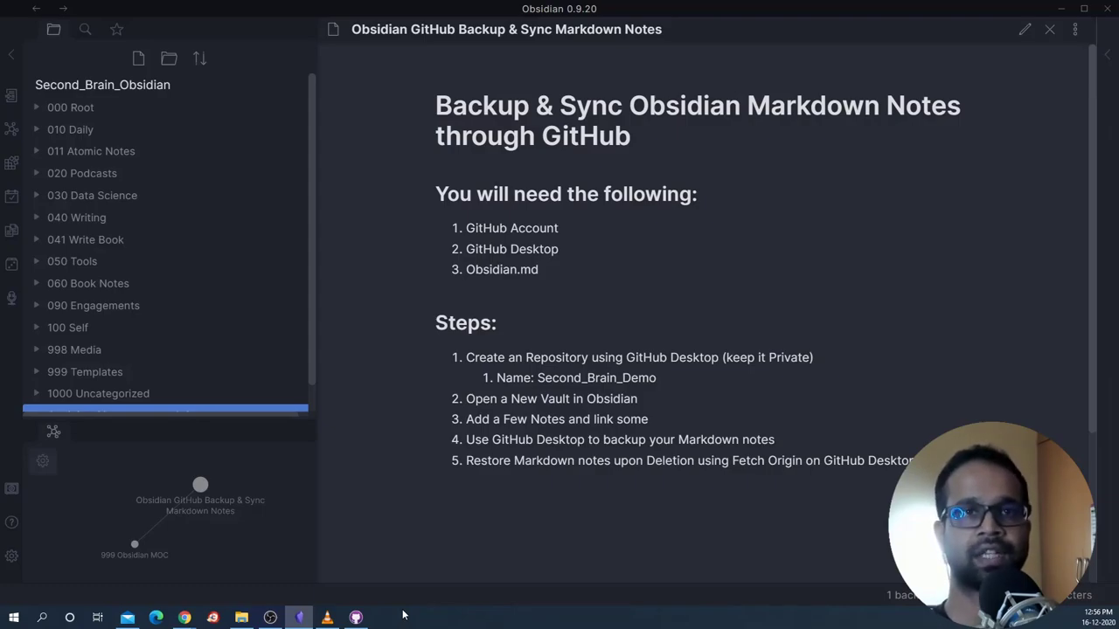
- Switch to GitHub Desktop and look over the local D:\GitHub folder in an enlarged File Explorer window
{"action": "left_click", "coordinate": [356, 617]}
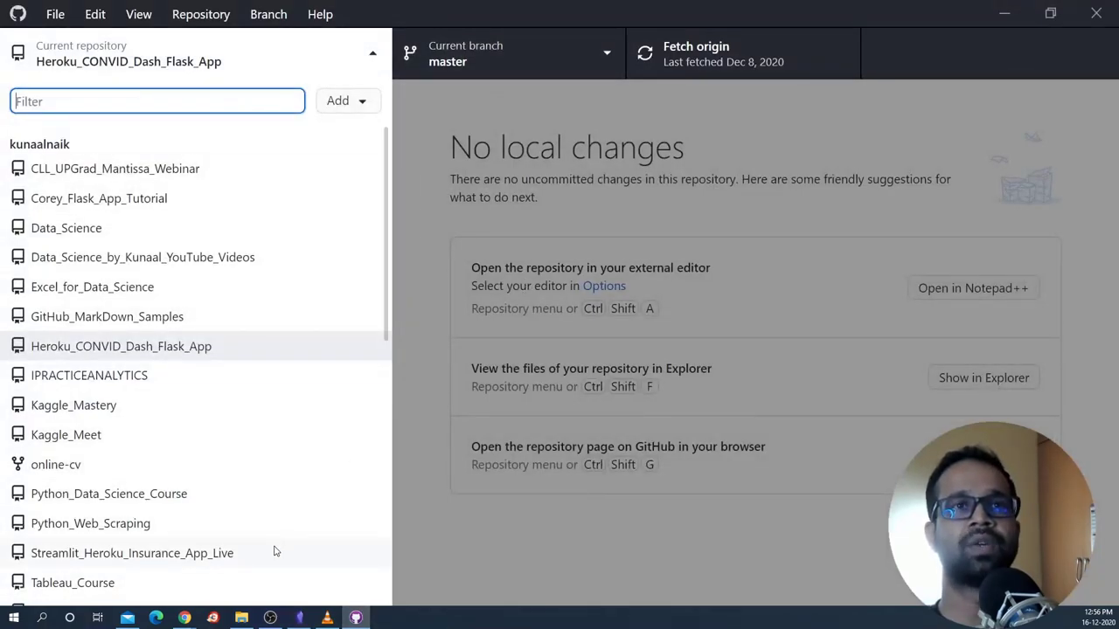
{"action": "left_click", "coordinate": [242, 618]}
{"action": "double_click", "coordinate": [423, 21]}
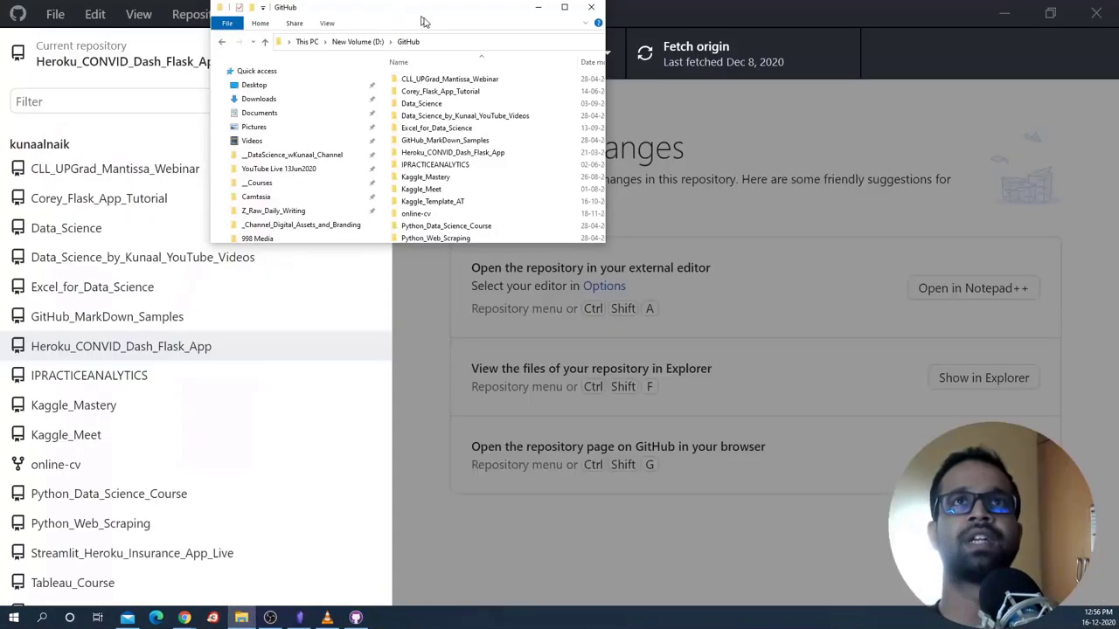
{"action": "left_click_drag", "start_coordinate": [423, 21], "coordinate": [468, 126]}
{"action": "left_click_drag", "start_coordinate": [676, 394], "coordinate": [904, 612]}
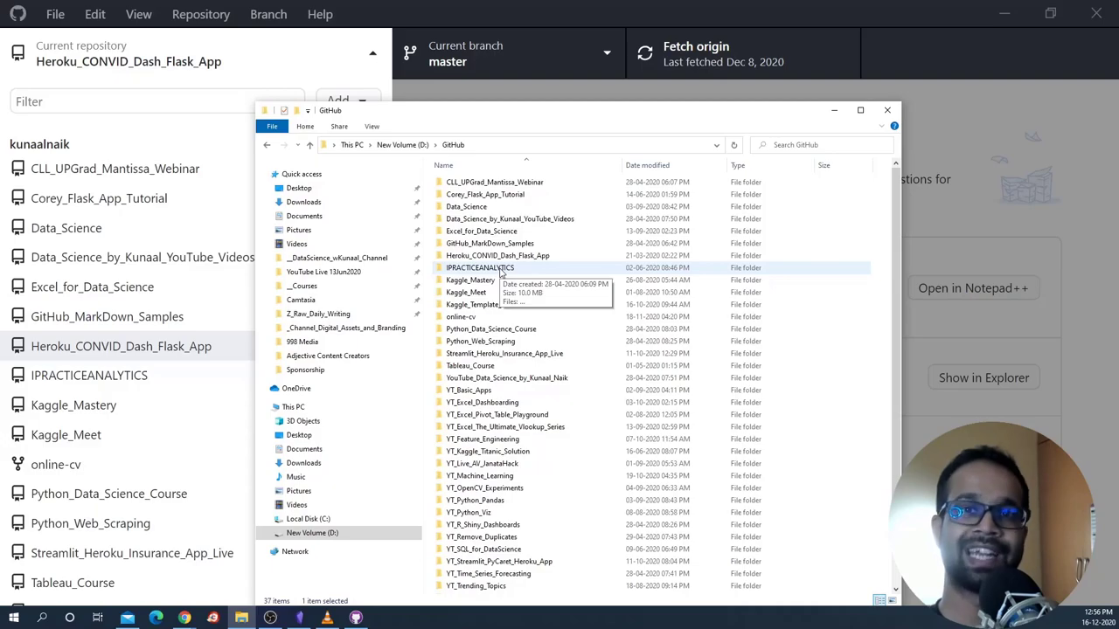
{"action": "left_click", "coordinate": [484, 22]}
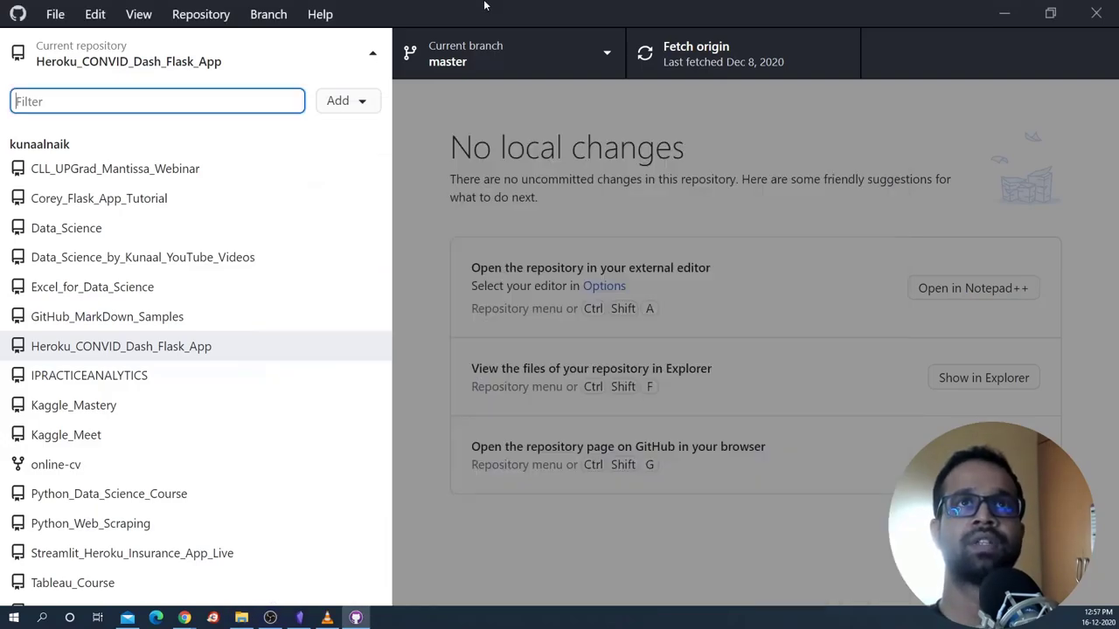
- Start creating a new repository in GitHub Desktop and name it Second_Brain_Demo
{"action": "left_click", "coordinate": [371, 102]}
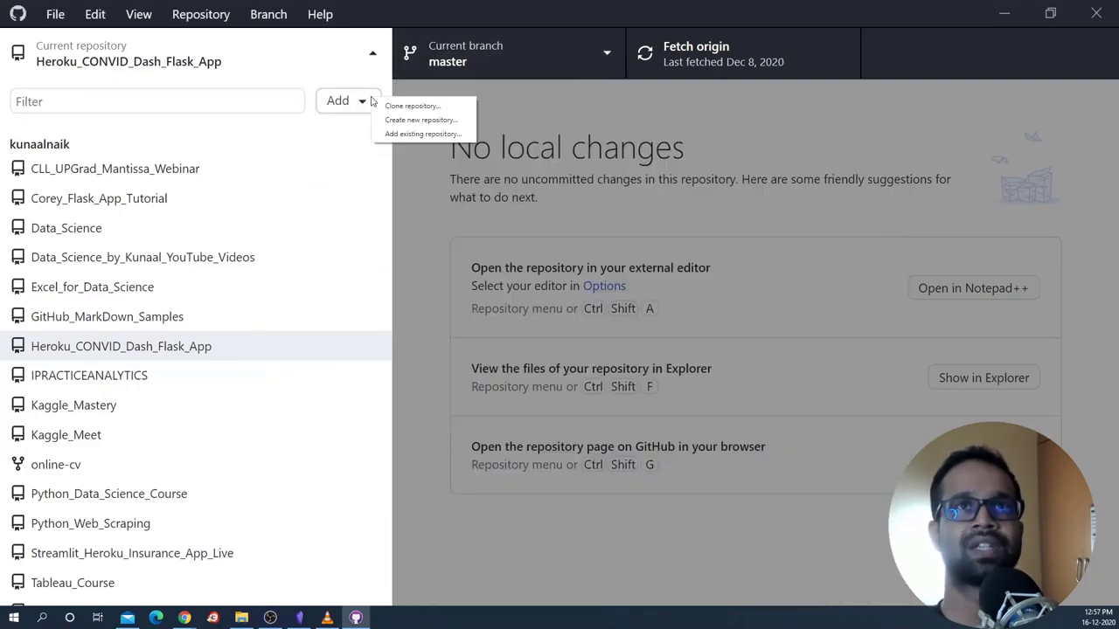
{"action": "left_click", "coordinate": [418, 120]}
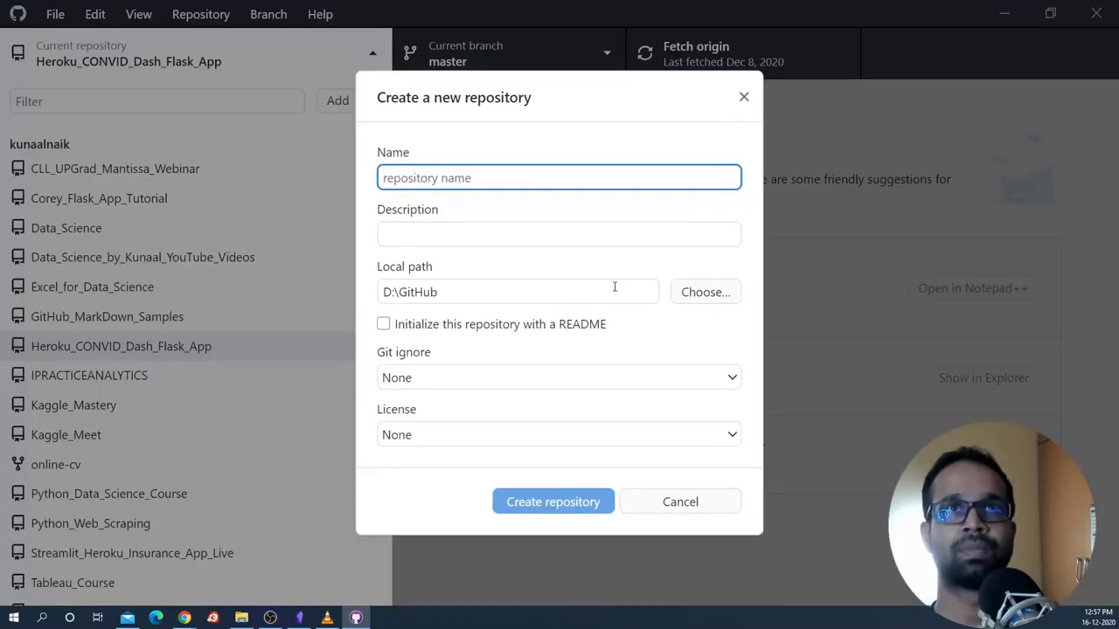
{"action": "type", "text": "S"}
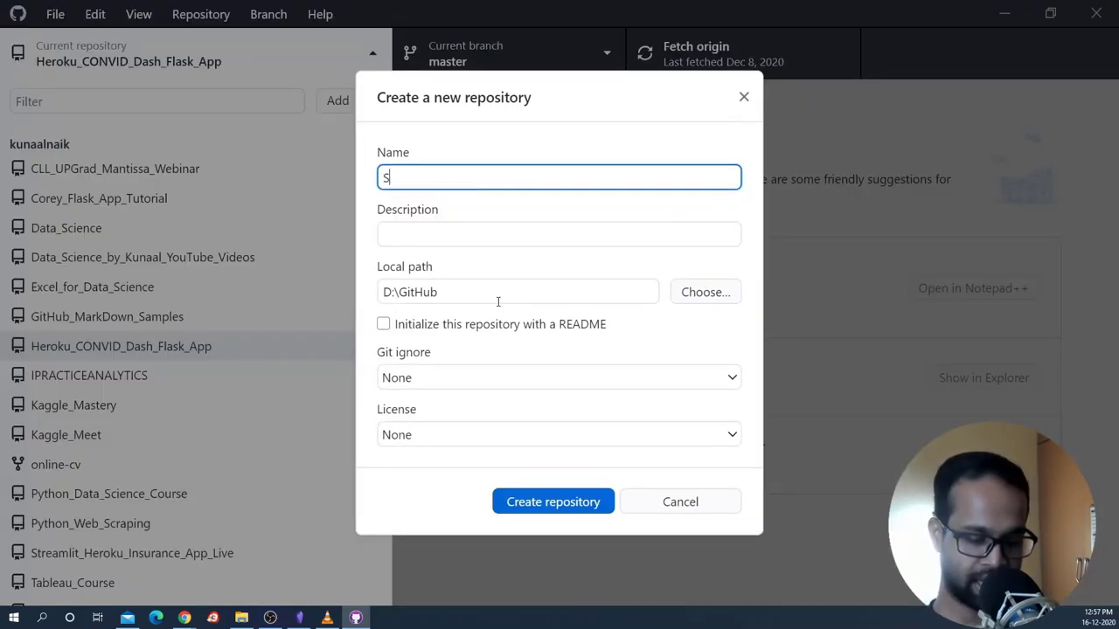
{"action": "type", "text": "econd"}
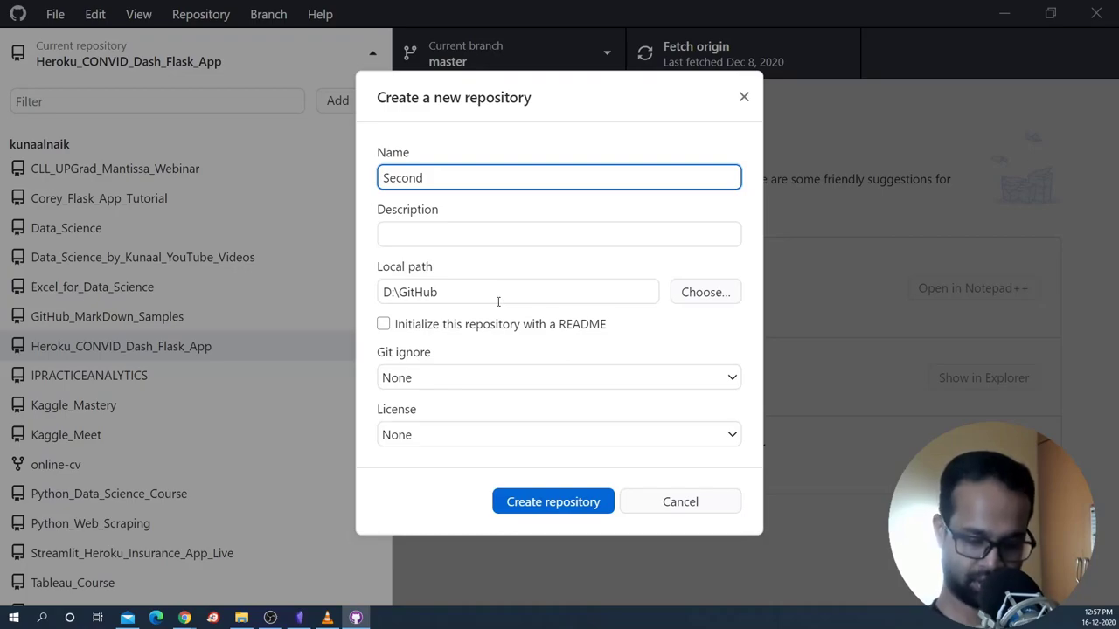
{"action": "type", "text": "_Brain"}
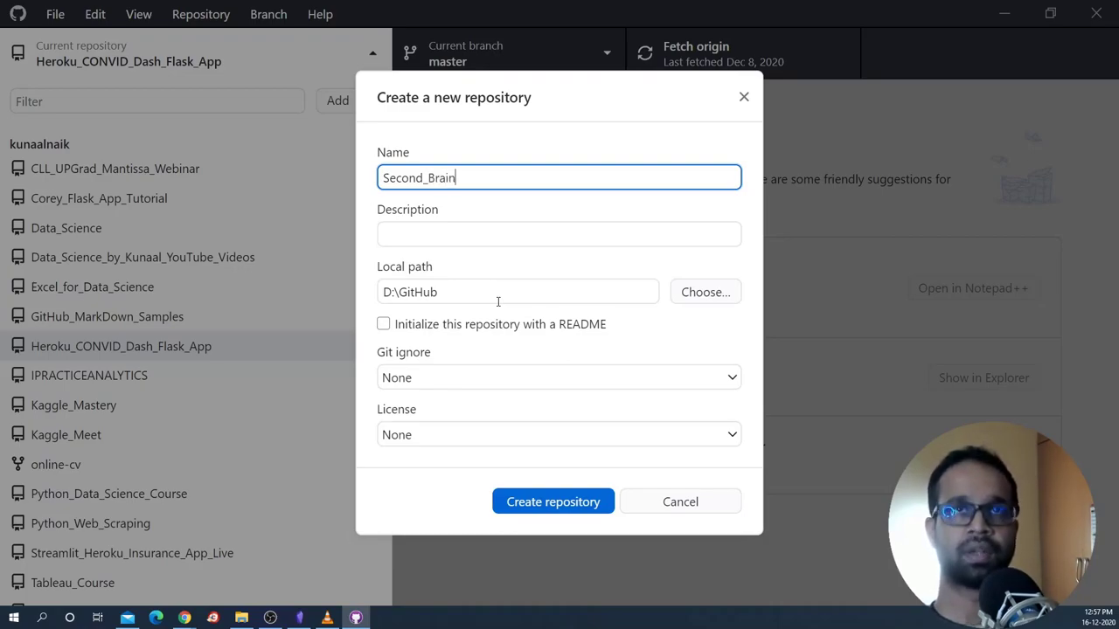
{"action": "type", "text": "_Demo"}
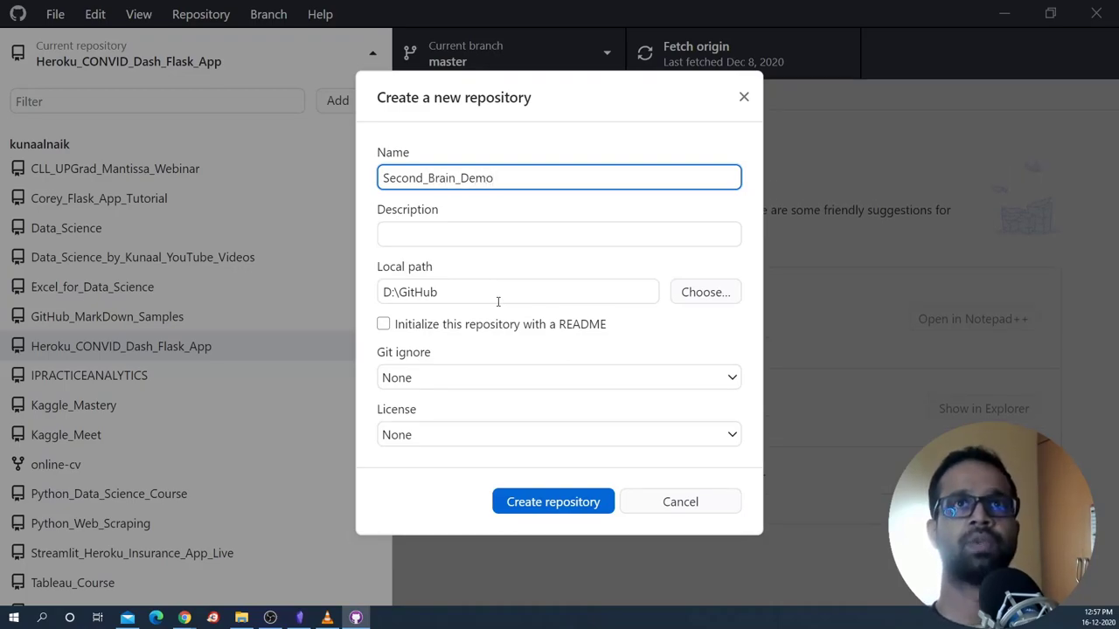
- Enter "My second brain for notes" as the new repository's description
{"action": "left_click", "coordinate": [438, 236]}
{"action": "type", "text": "My "}
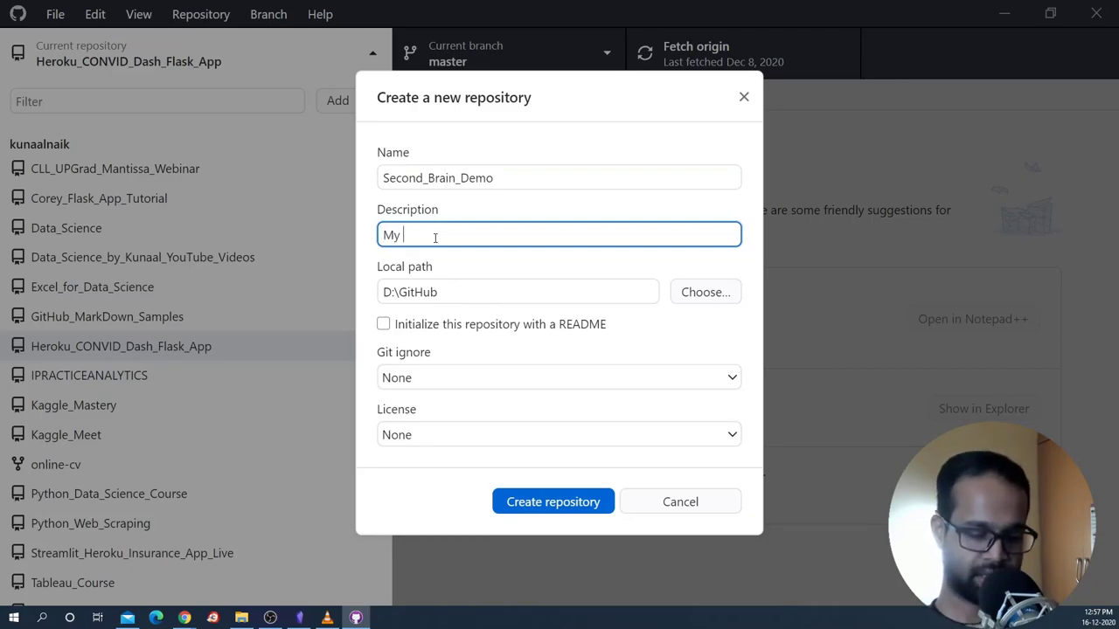
{"action": "type", "text": "second brain"}
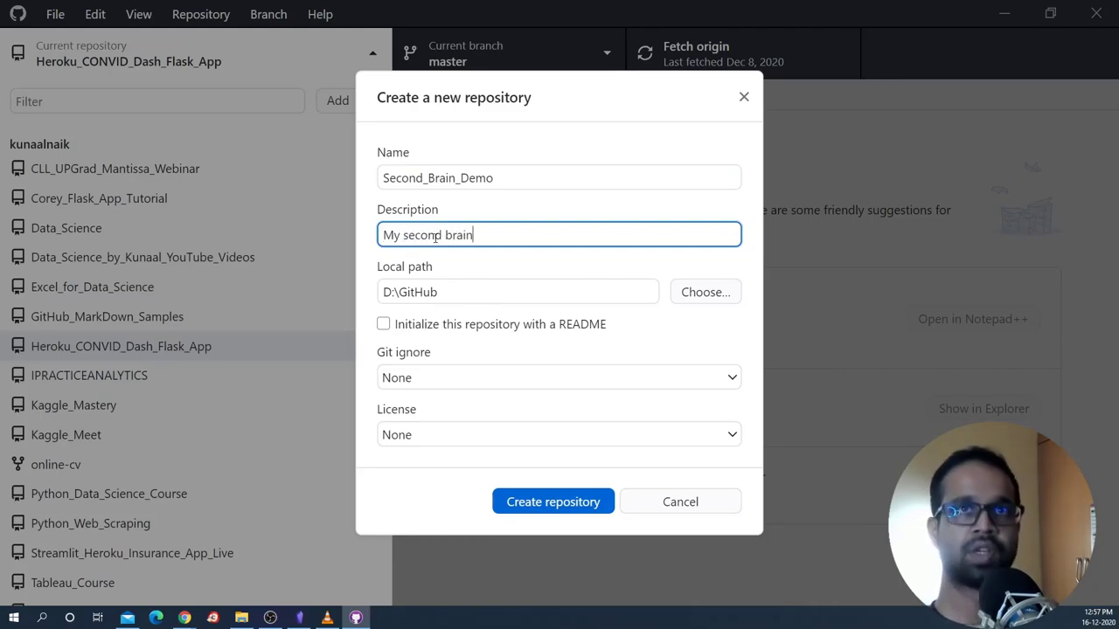
{"action": "type", "text": " for notes"}
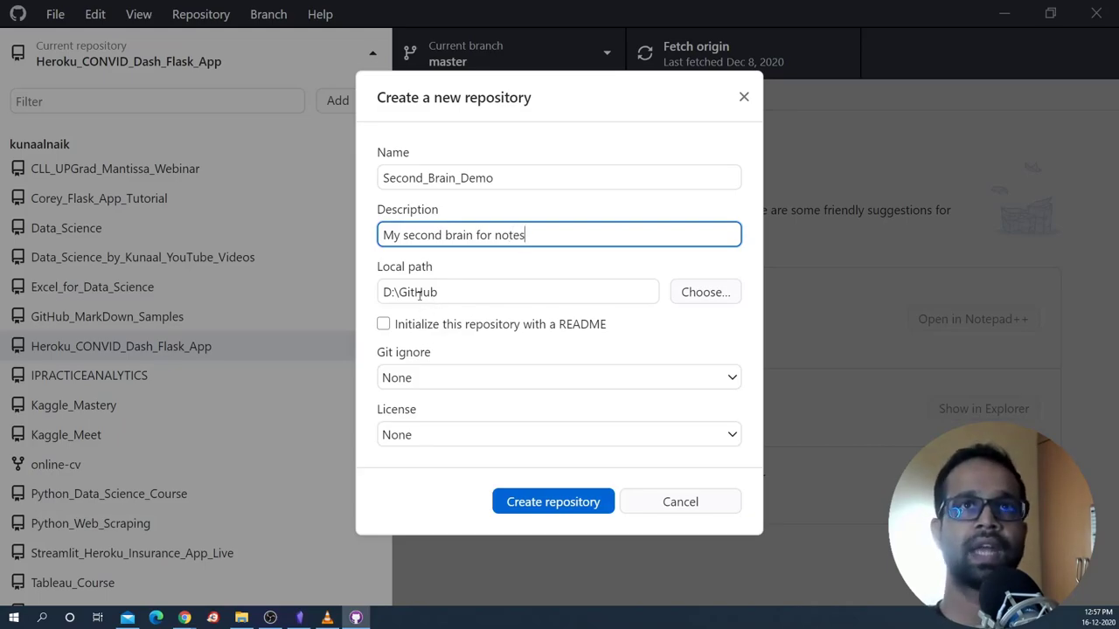
- Check the D:\GitHub location in File Explorer and set the new repository to be initialized with a README
{"action": "left_click", "coordinate": [241, 618]}
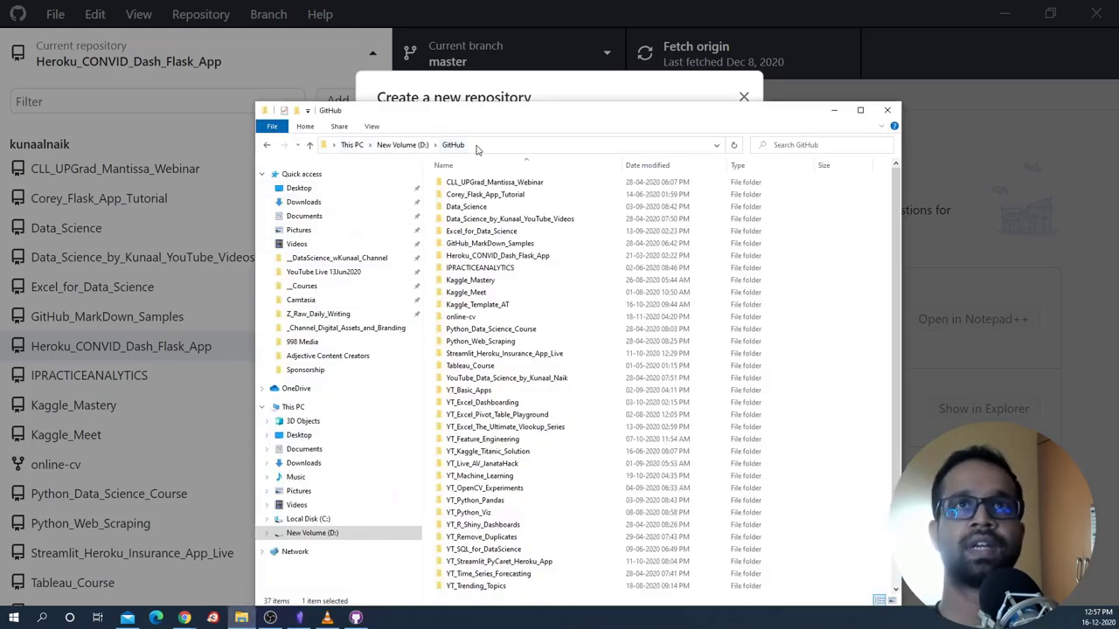
{"action": "left_click", "coordinate": [477, 146]}
{"action": "left_click", "coordinate": [458, 93]}
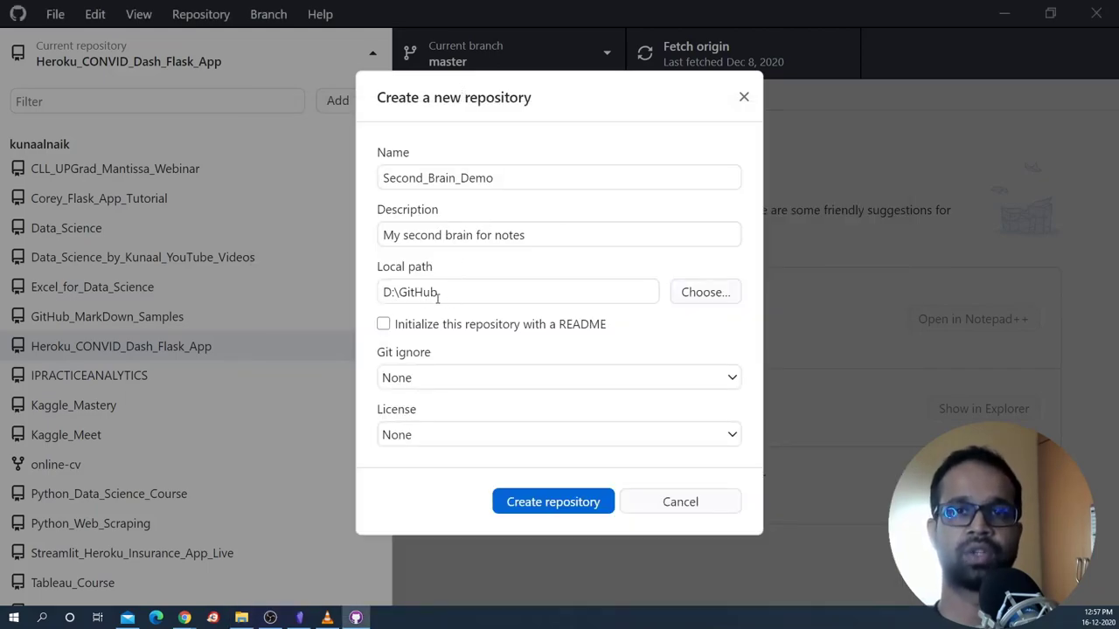
{"action": "left_click", "coordinate": [384, 325]}
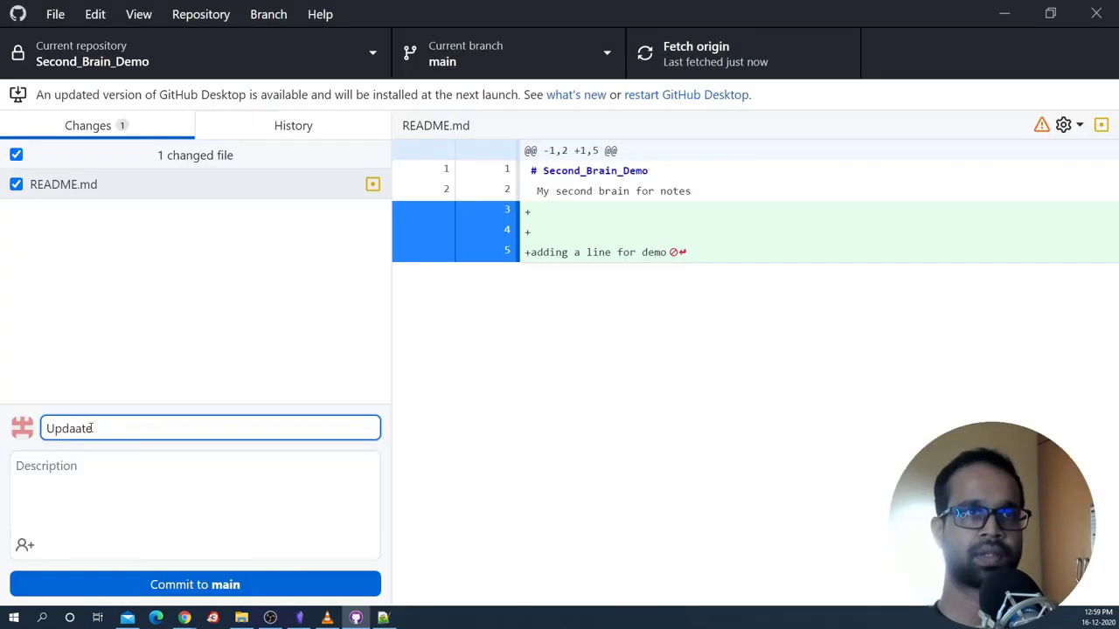
- Correct the commit summary to "Updated Readme" and commit the README.md change to the main branch
{"action": "key", "text": "Left"}
{"action": "key", "text": "Left"}
{"action": "key", "text": "BackSpace"}
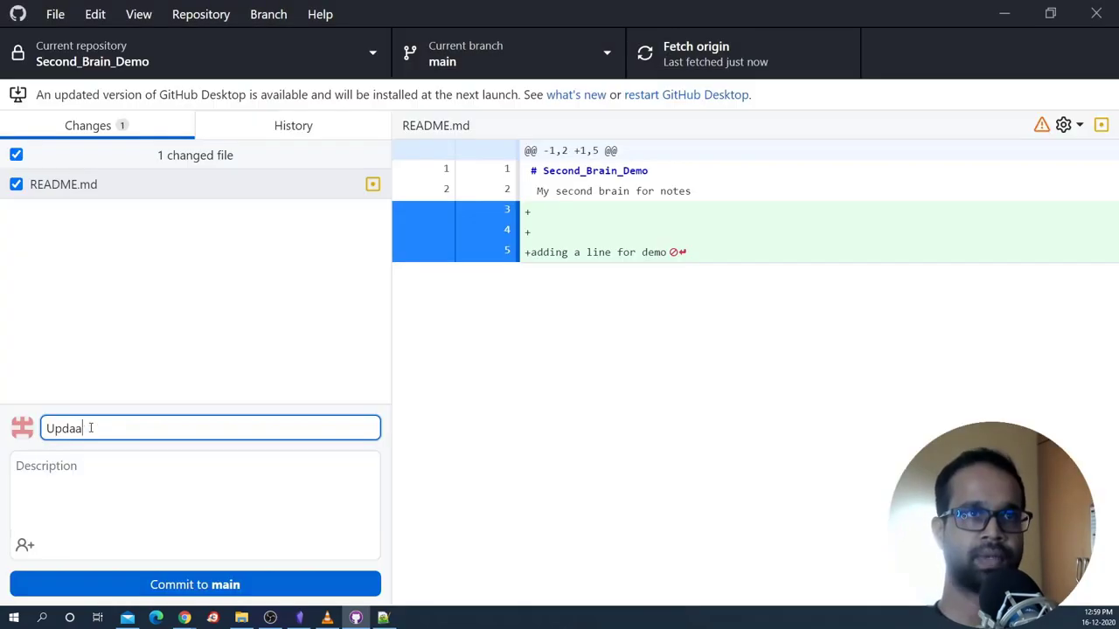
{"action": "type", "text": "a"}
{"action": "key", "text": "BackSpace"}
{"action": "key", "text": "BackSpace"}
{"action": "key", "text": "BackSpace"}
{"action": "key", "text": "BackSpace"}
{"action": "type", "text": "ted Readme"}
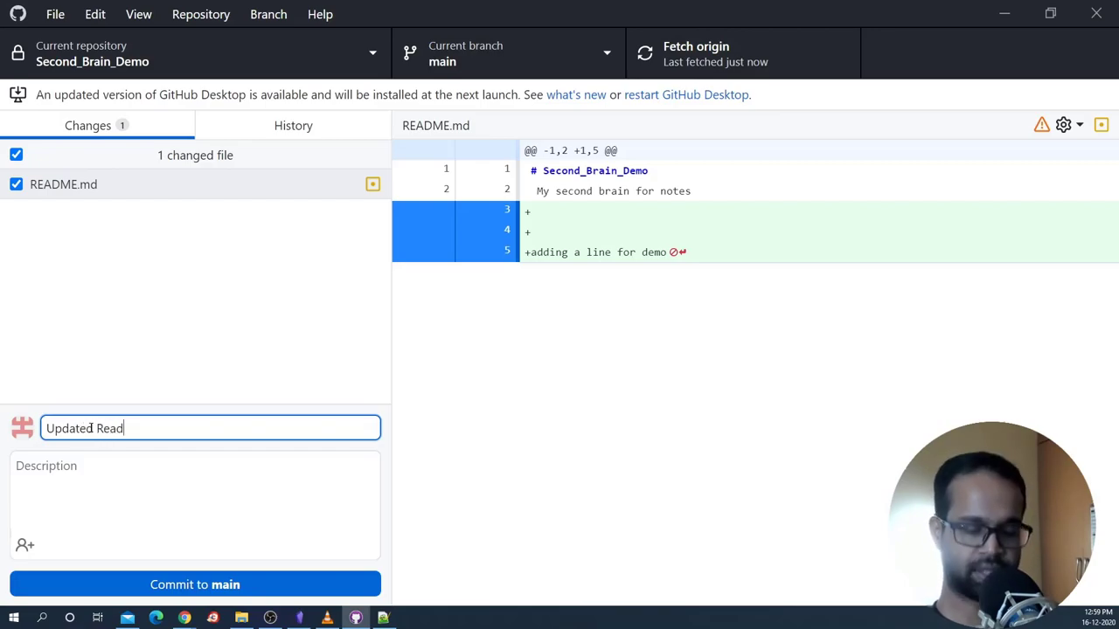
{"action": "left_click", "coordinate": [205, 584]}
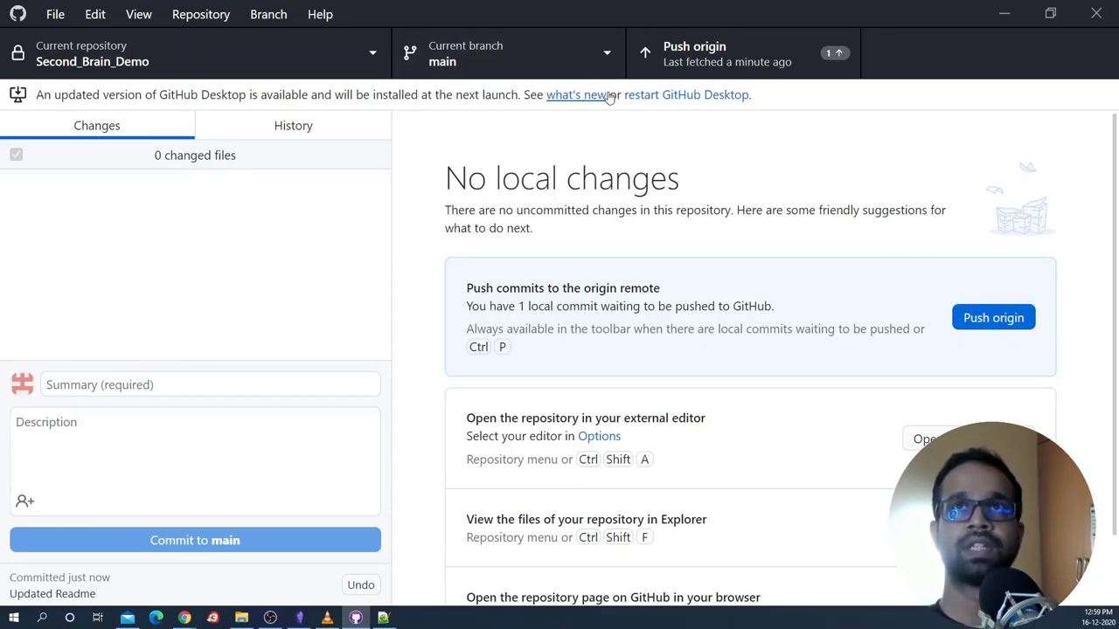
- View the Second_Brain_Demo page on GitHub in Chrome, return to GitHub Desktop and push the commit to origin
{"action": "mouse_move", "coordinate": [185, 618]}
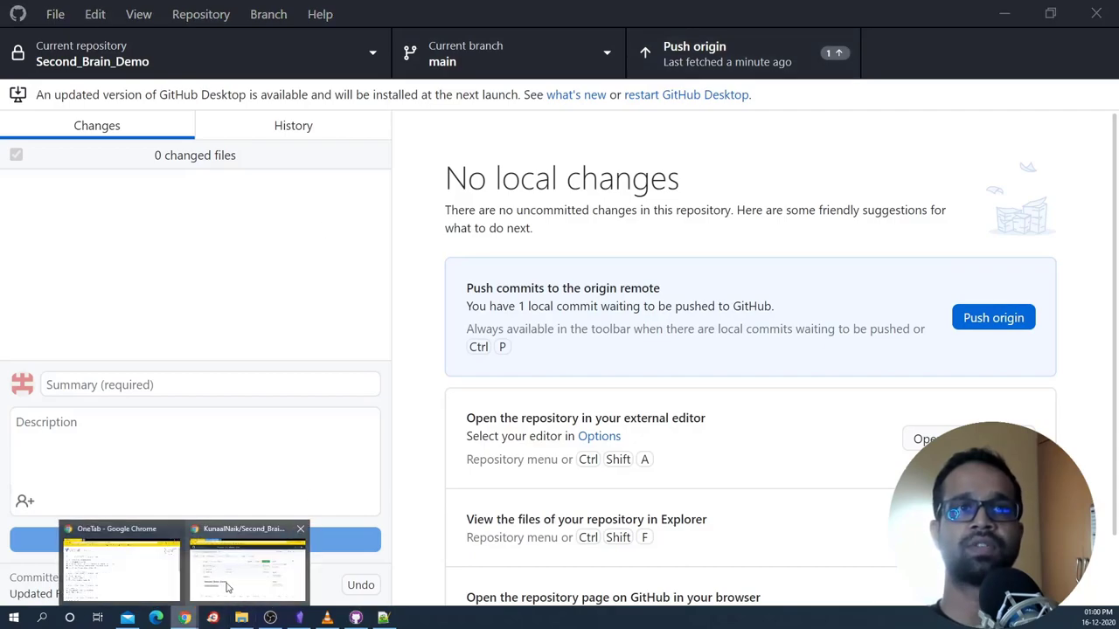
{"action": "left_click", "coordinate": [248, 564]}
{"action": "left_click", "coordinate": [318, 476]}
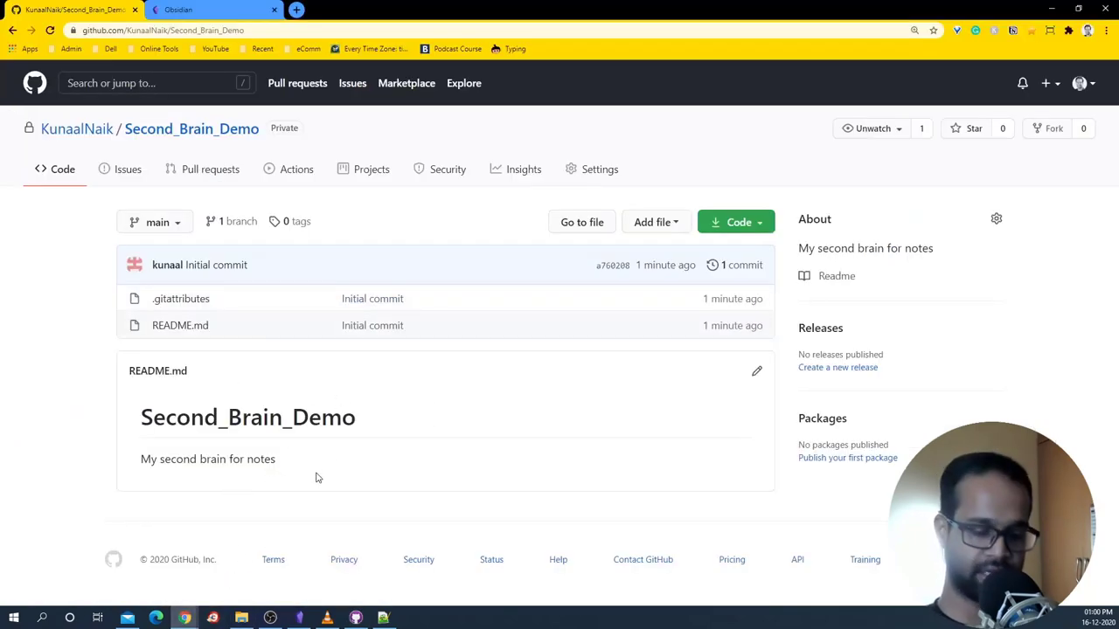
{"action": "left_click", "coordinate": [355, 619]}
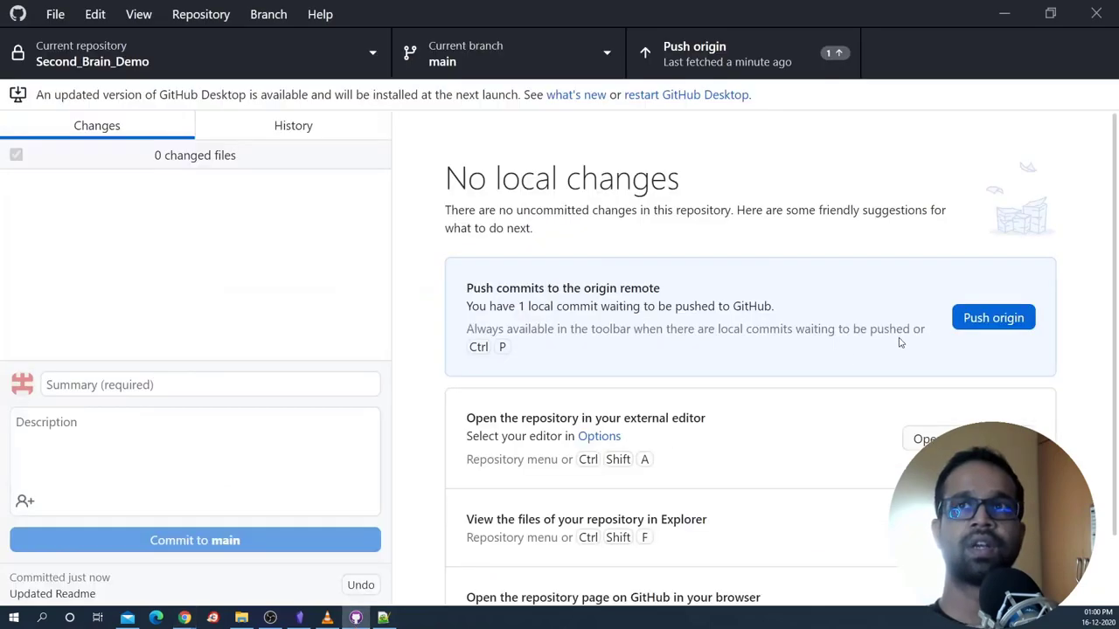
{"action": "left_click", "coordinate": [993, 318]}
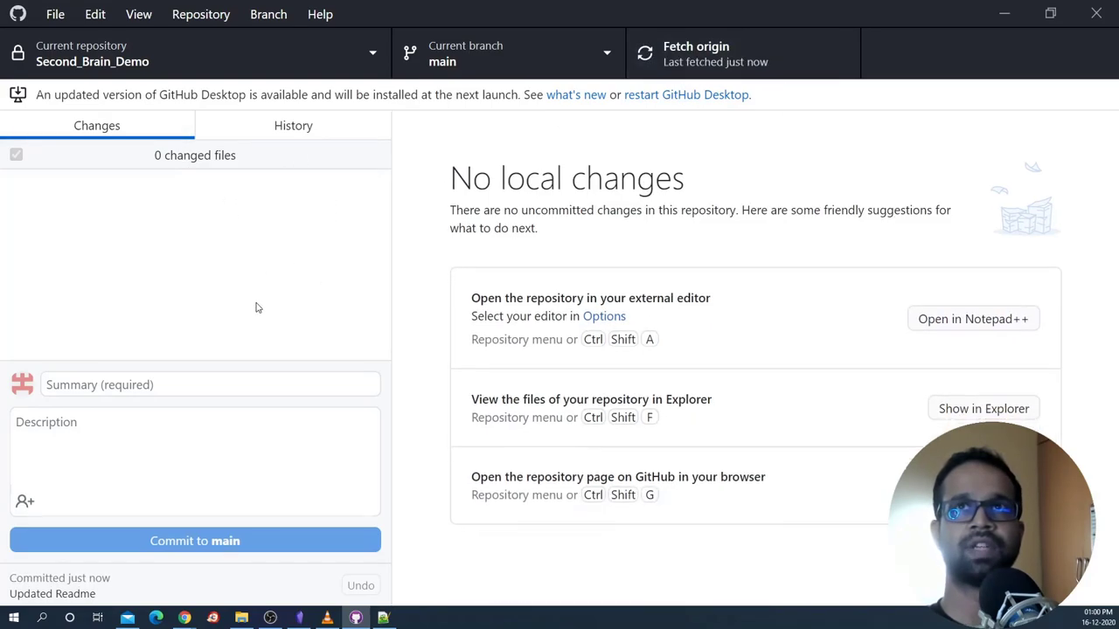
- Reload the Second_Brain_Demo page on GitHub in Chrome and check the README for the line "adding a line for demo"
{"action": "mouse_move", "coordinate": [187, 623]}
{"action": "left_click", "coordinate": [242, 586]}
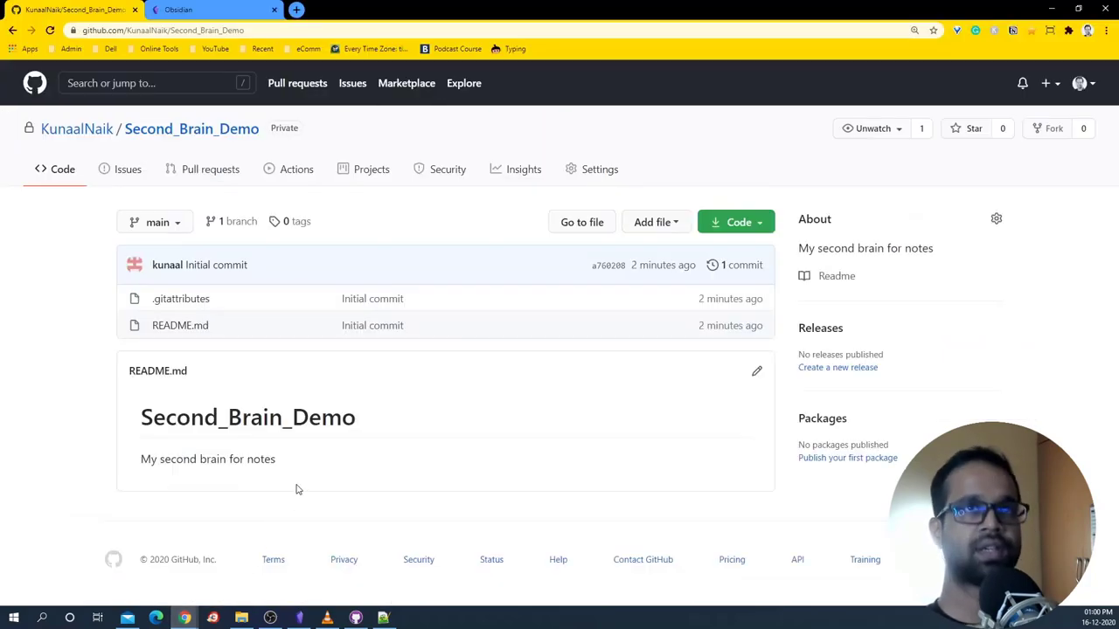
{"action": "key", "text": "F5"}
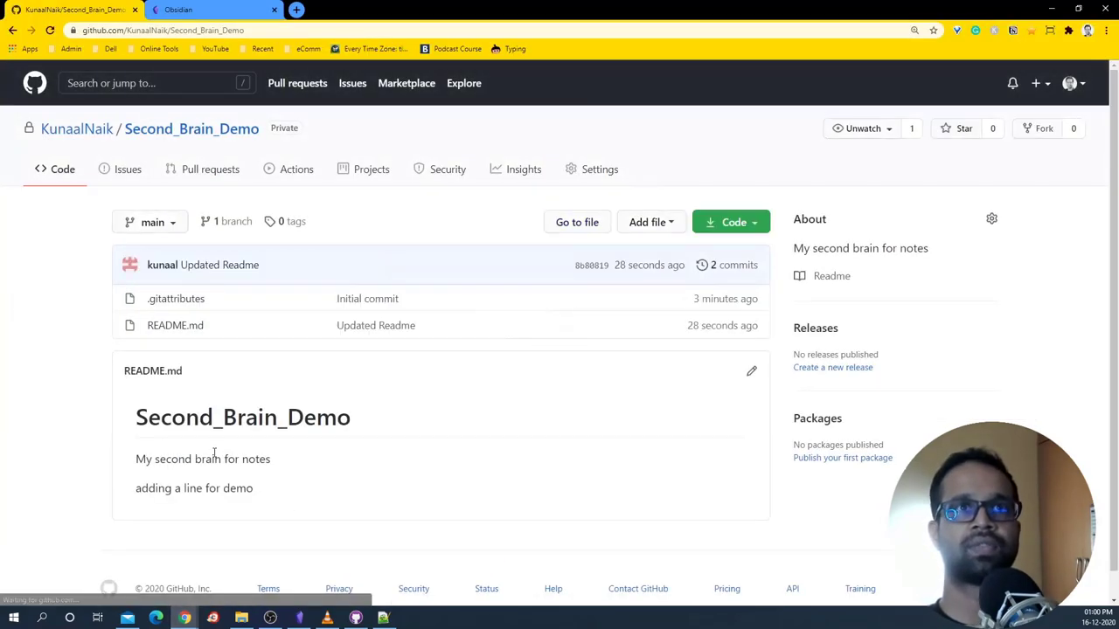
{"action": "left_click_drag", "start_coordinate": [137, 496], "coordinate": [293, 504]}
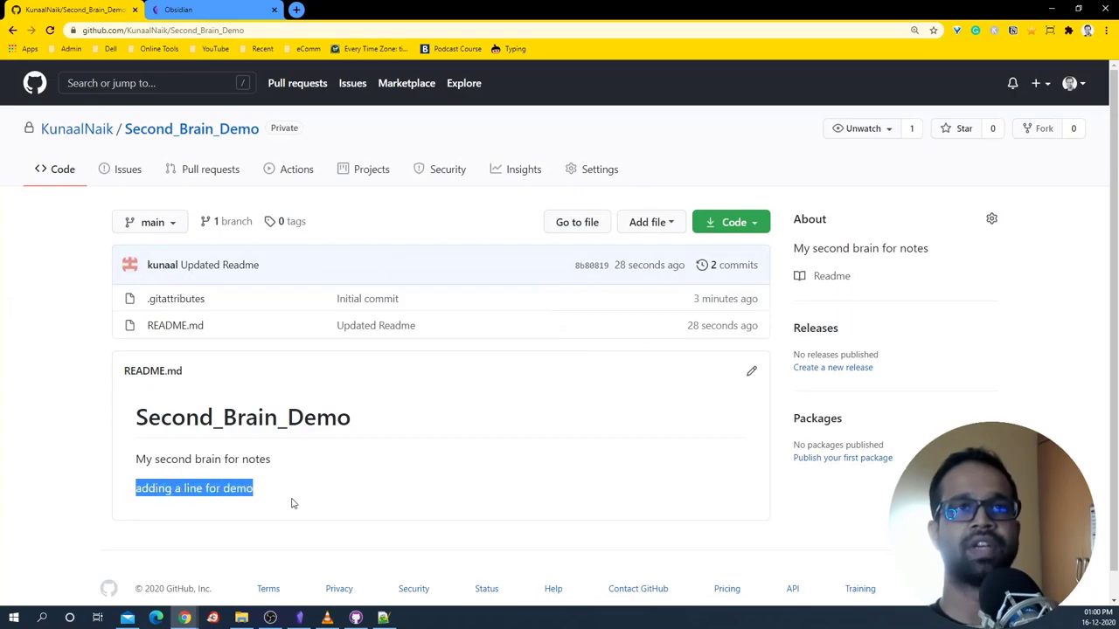
{"action": "left_click", "coordinate": [293, 503]}
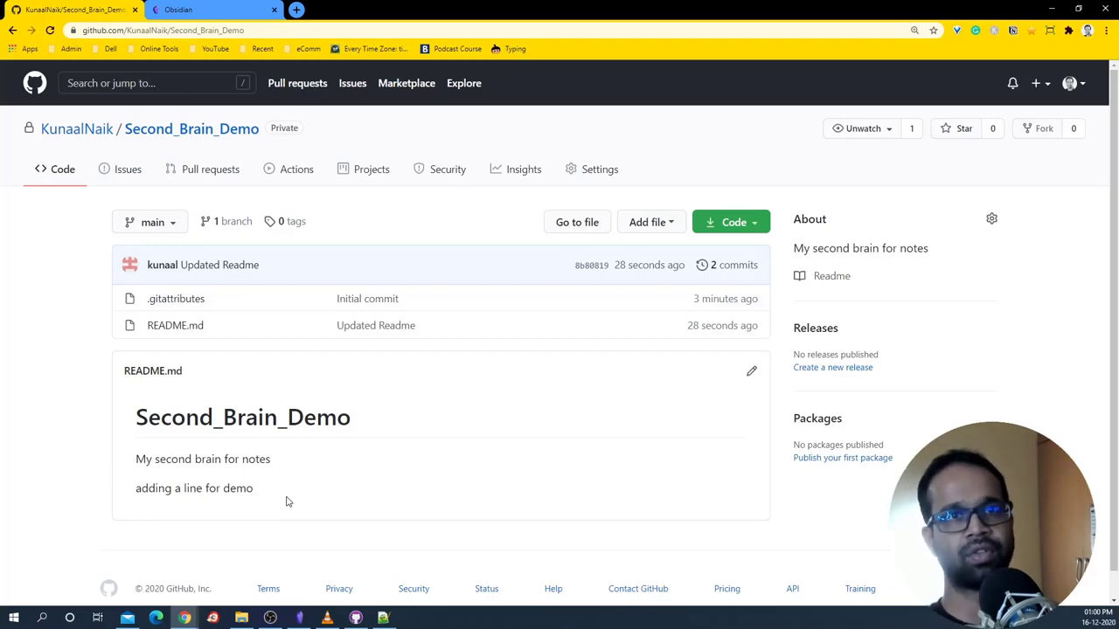
- Switch to Obsidian and open the existing folder D:\GitHub\Second_Brain_Demo as a vault
{"action": "key", "text": "alt+Tab"}
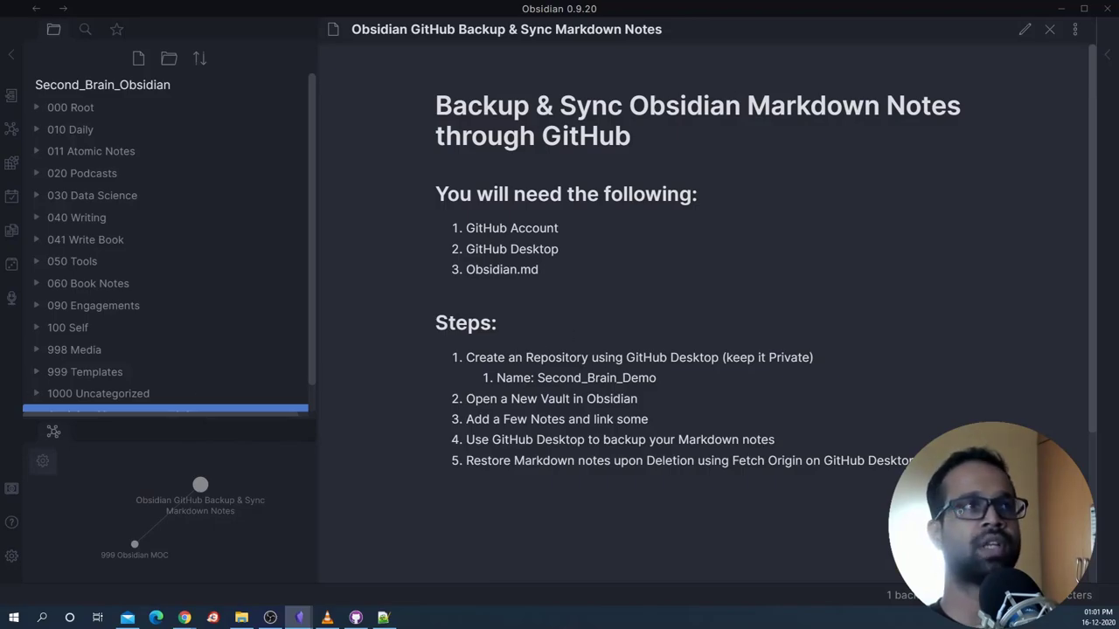
{"action": "left_click", "coordinate": [11, 488]}
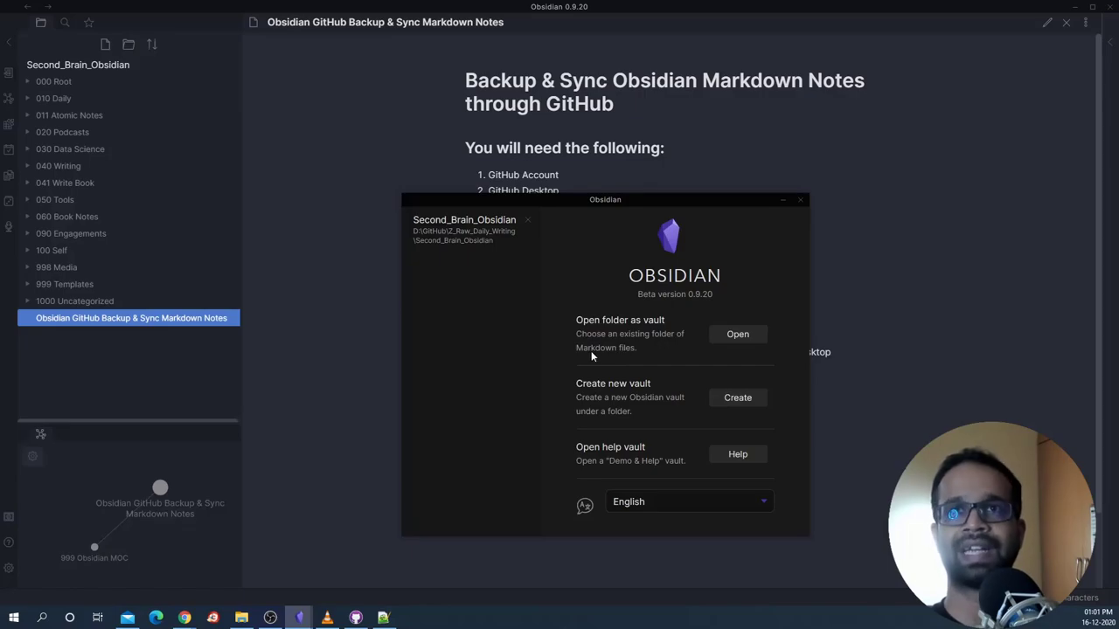
{"action": "left_click", "coordinate": [737, 333]}
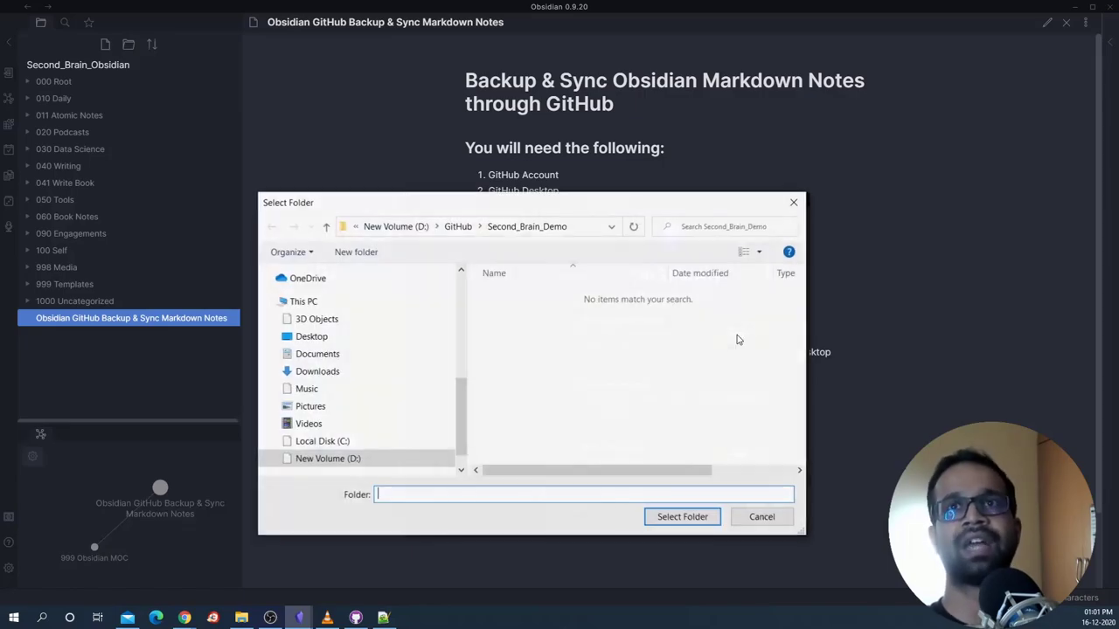
{"action": "scroll", "coordinate": [373, 405], "scroll_direction": "down", "scroll_amount": 2}
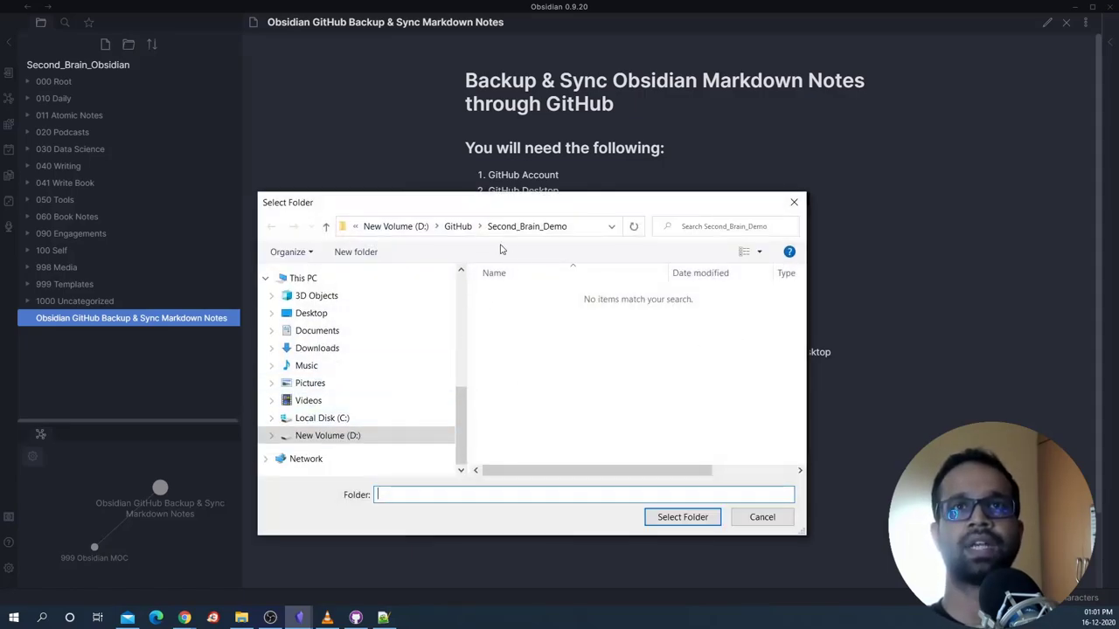
{"action": "left_click", "coordinate": [460, 228]}
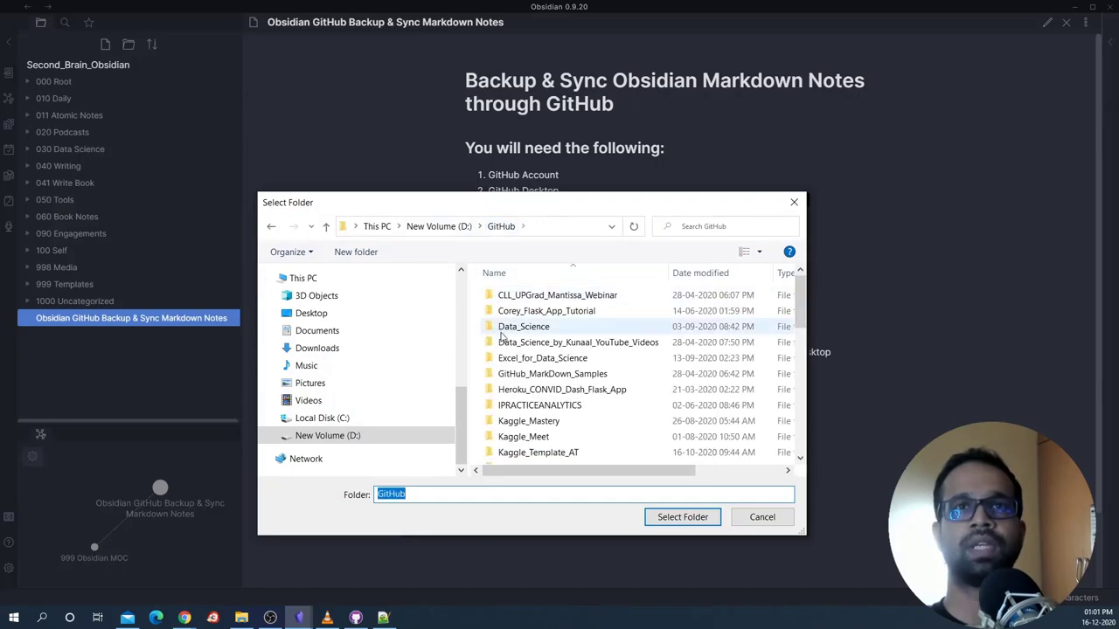
{"action": "left_click", "coordinate": [520, 370]}
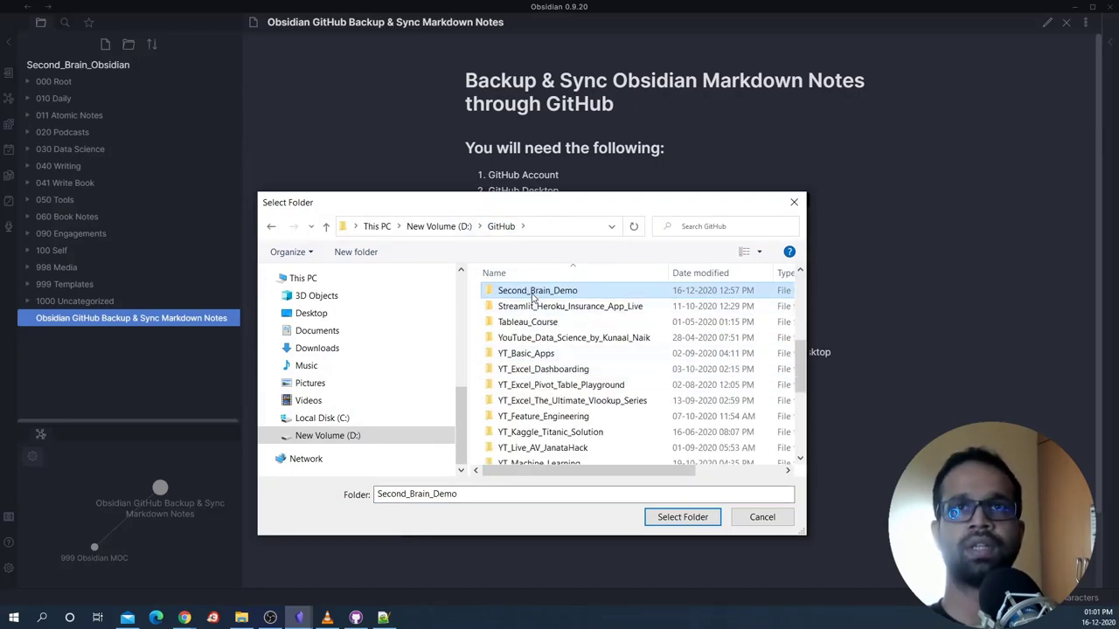
{"action": "double_click", "coordinate": [532, 292]}
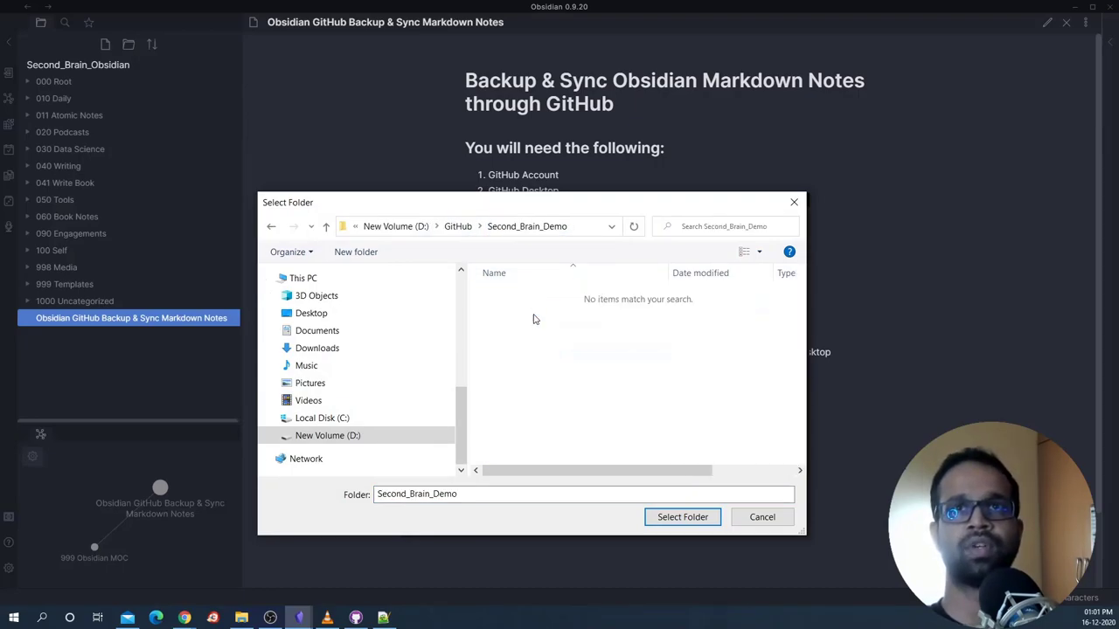
{"action": "left_click", "coordinate": [679, 517]}
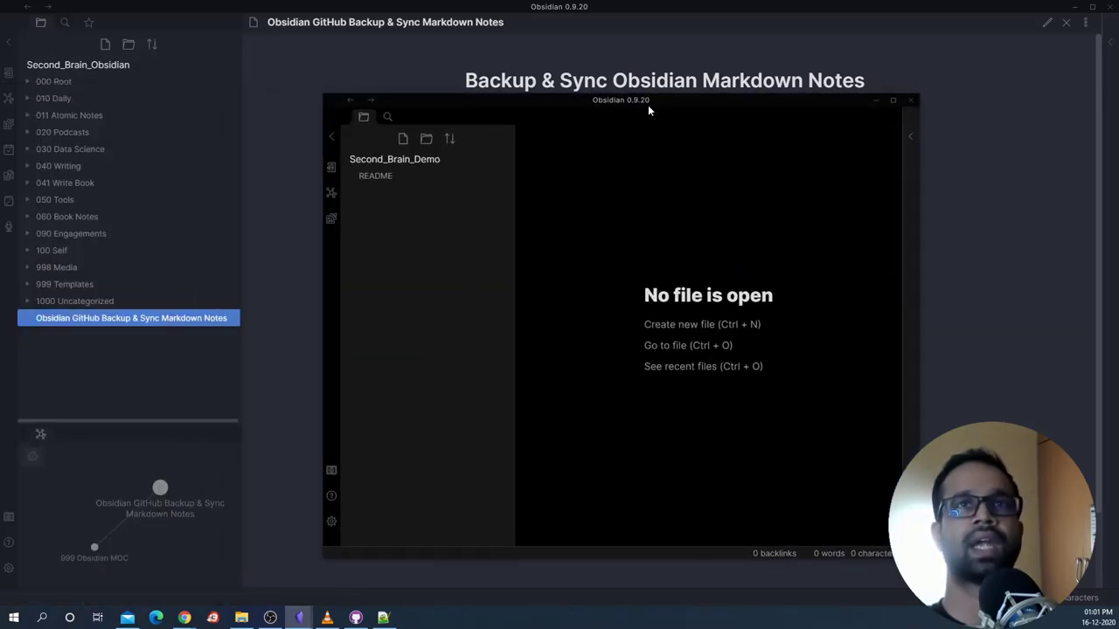
- Maximize the new Second_Brain_Demo vault window and enlarge its interface by three zoom levels
{"action": "left_click_drag", "start_coordinate": [647, 105], "coordinate": [572, 122]}
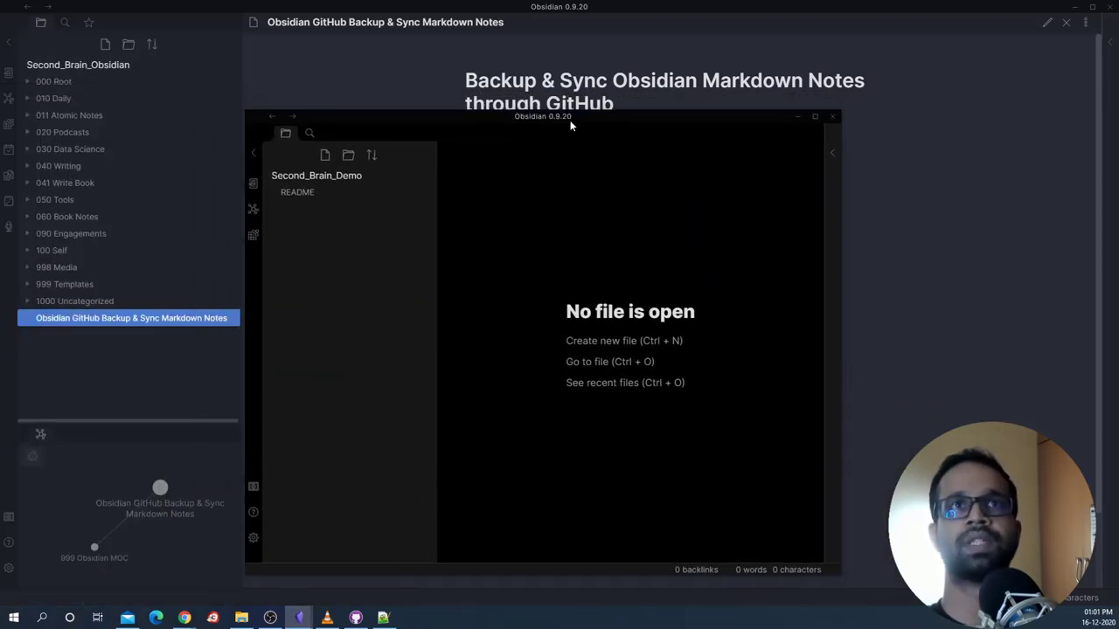
{"action": "key", "text": "super+Up"}
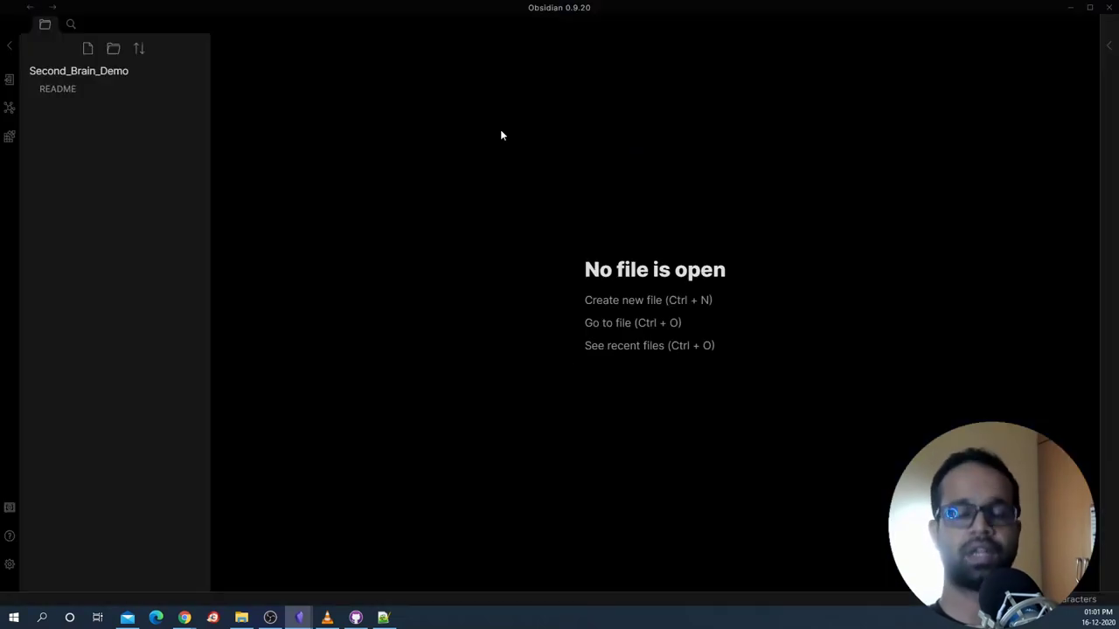
{"action": "key", "text": "ctrl+equal"}
{"action": "key", "text": "ctrl+equal"}
{"action": "key", "text": "ctrl+equal"}
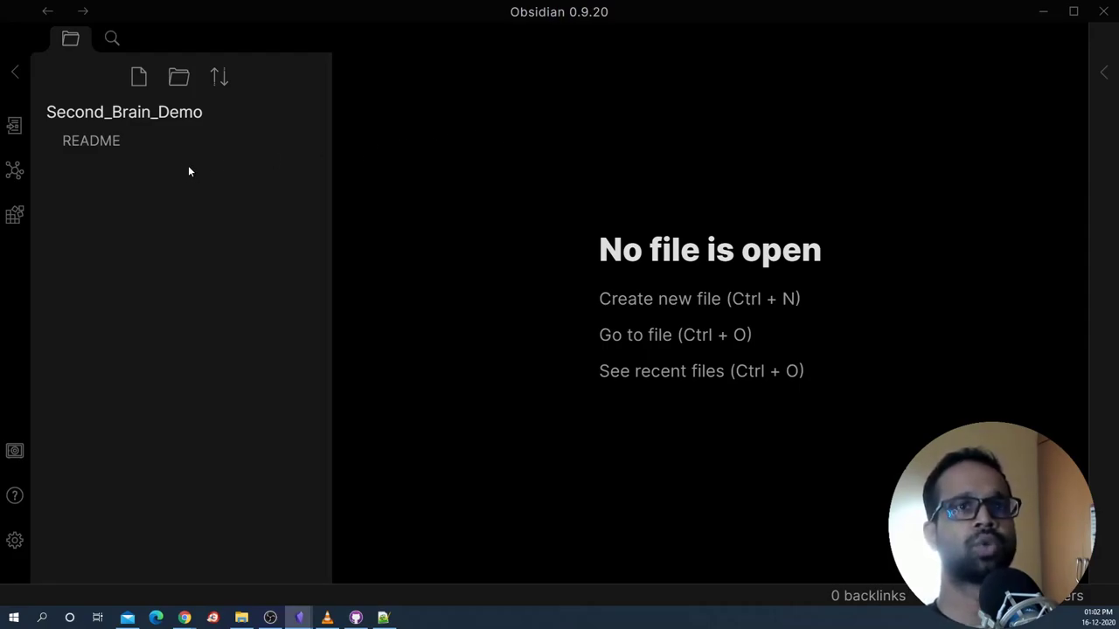
- Check the Steps list of the backup and sync note in the Second_Brain_Obsidian vault window
{"action": "mouse_move", "coordinate": [299, 617]}
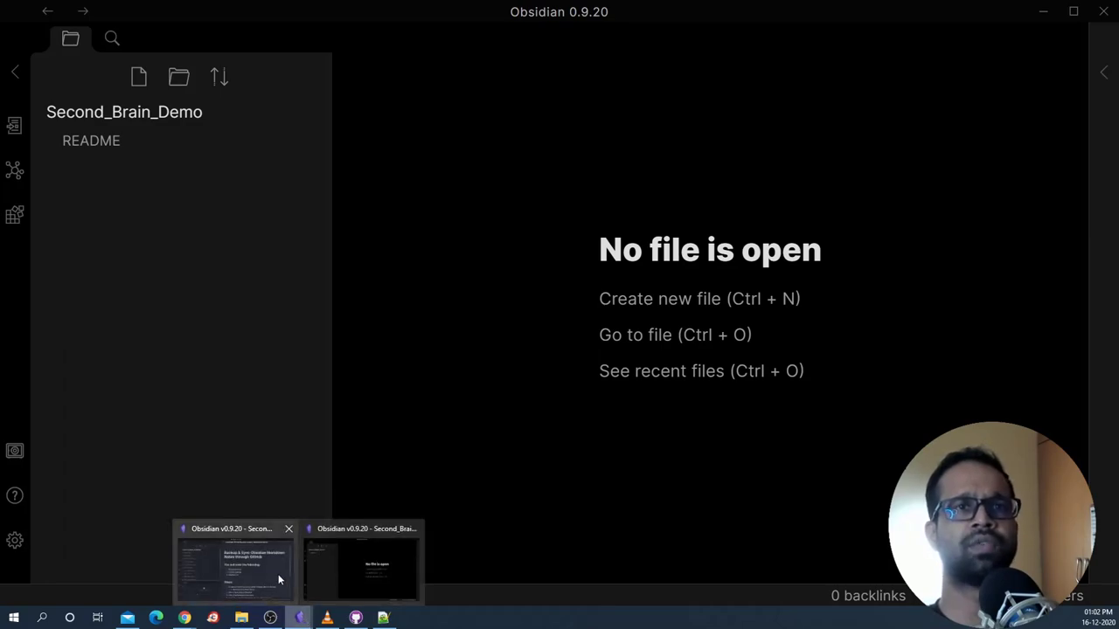
{"action": "left_click", "coordinate": [235, 567]}
{"action": "scroll", "coordinate": [604, 425], "scroll_direction": "down", "scroll_amount": 2}
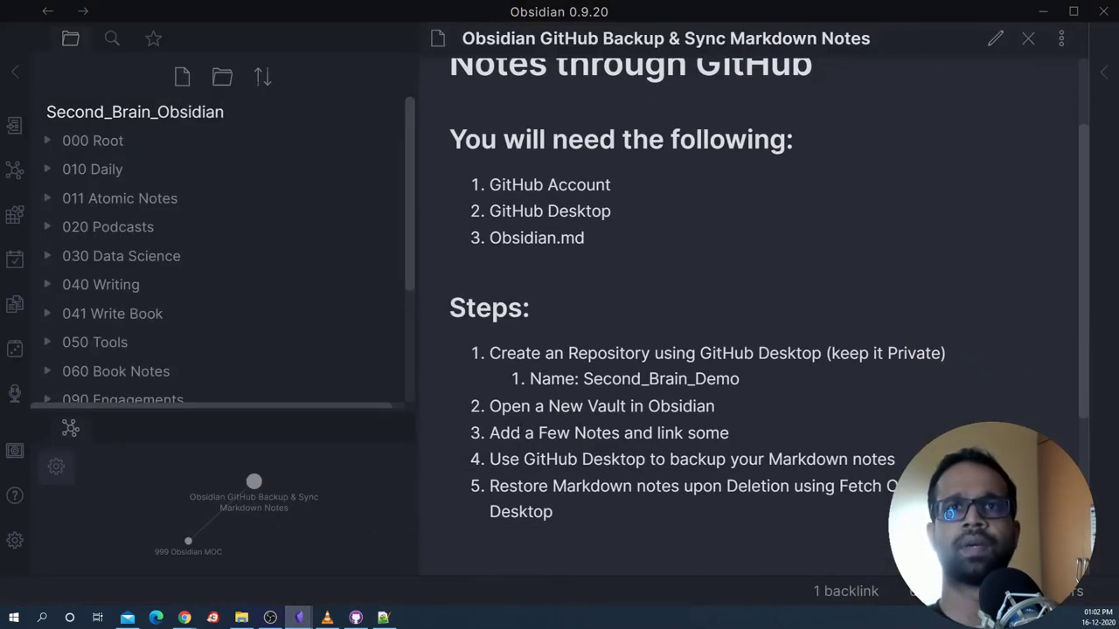
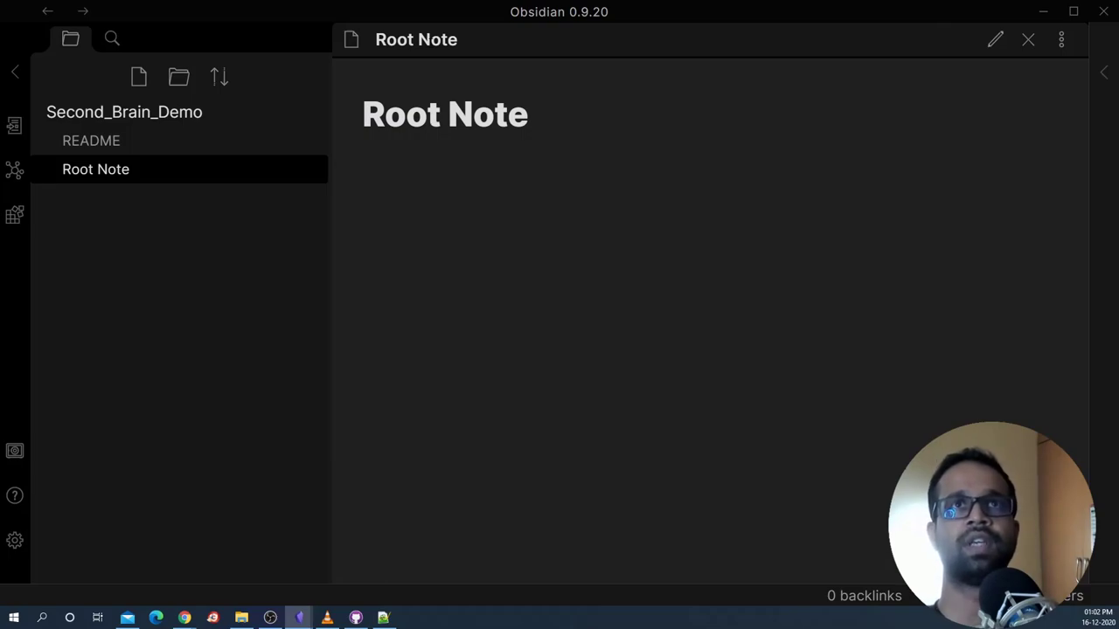
- Switch Root Note to editing and add the line "this is a note" below its heading
{"action": "key", "text": "ctrl+e"}
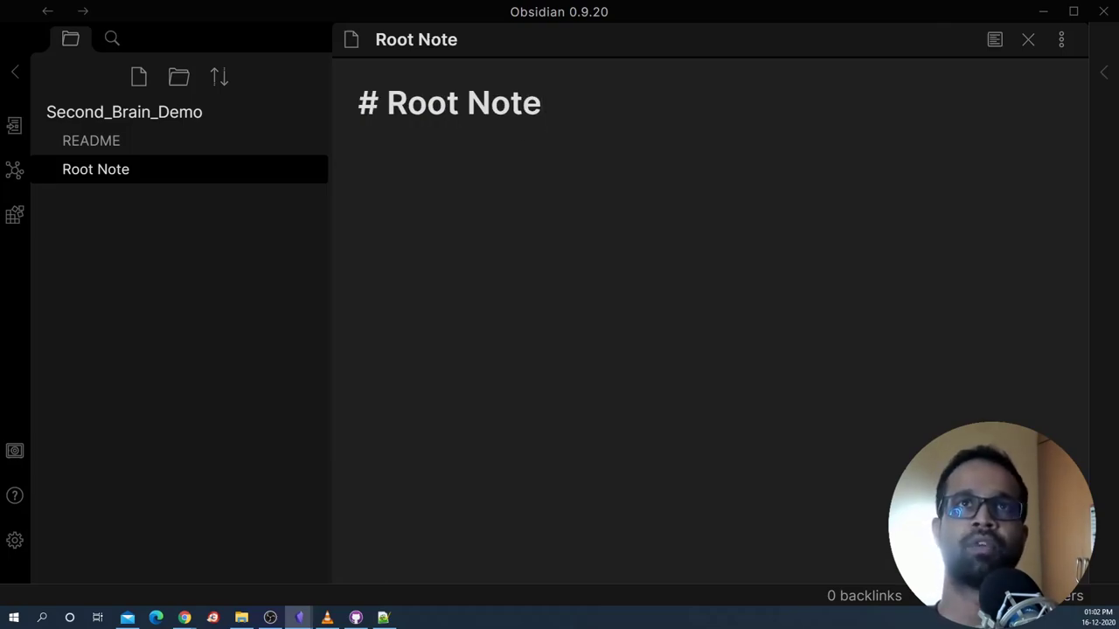
{"action": "key", "text": "Return"}
{"action": "key", "text": "Return"}
{"action": "type", "text": "this "}
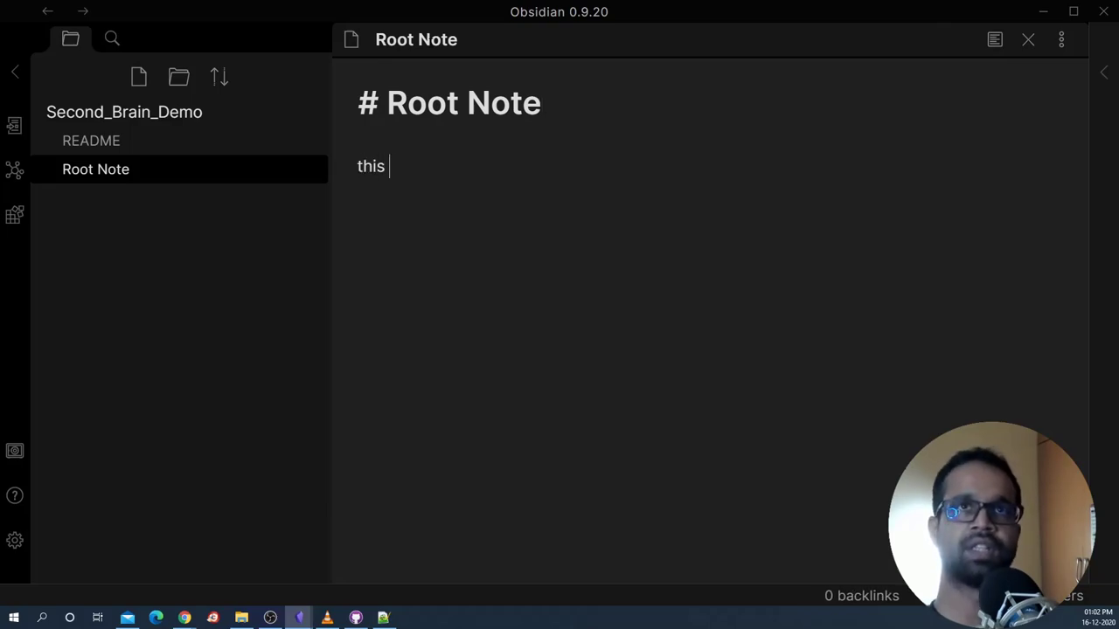
{"action": "type", "text": "is aa root no"}
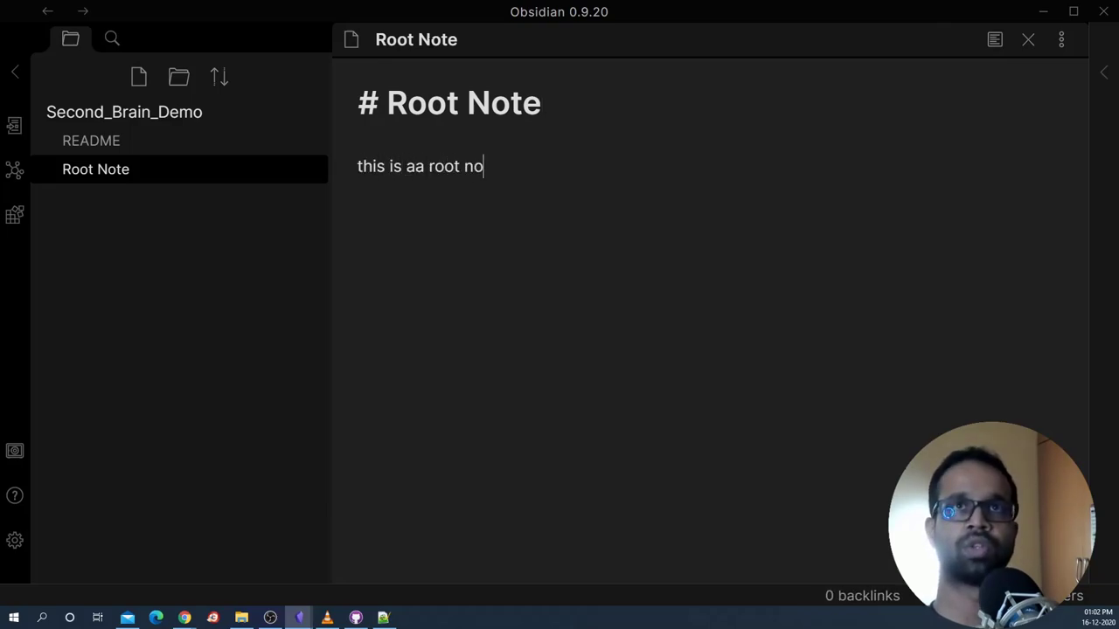
{"action": "key", "text": "BackSpace"}
{"action": "key", "text": "BackSpace"}
{"action": "key", "text": "BackSpace"}
{"action": "key", "text": "BackSpace"}
{"action": "key", "text": "BackSpace"}
{"action": "key", "text": "BackSpace"}
{"action": "key", "text": "BackSpace"}
{"action": "key", "text": "BackSpace"}
{"action": "key", "text": "BackSpace"}
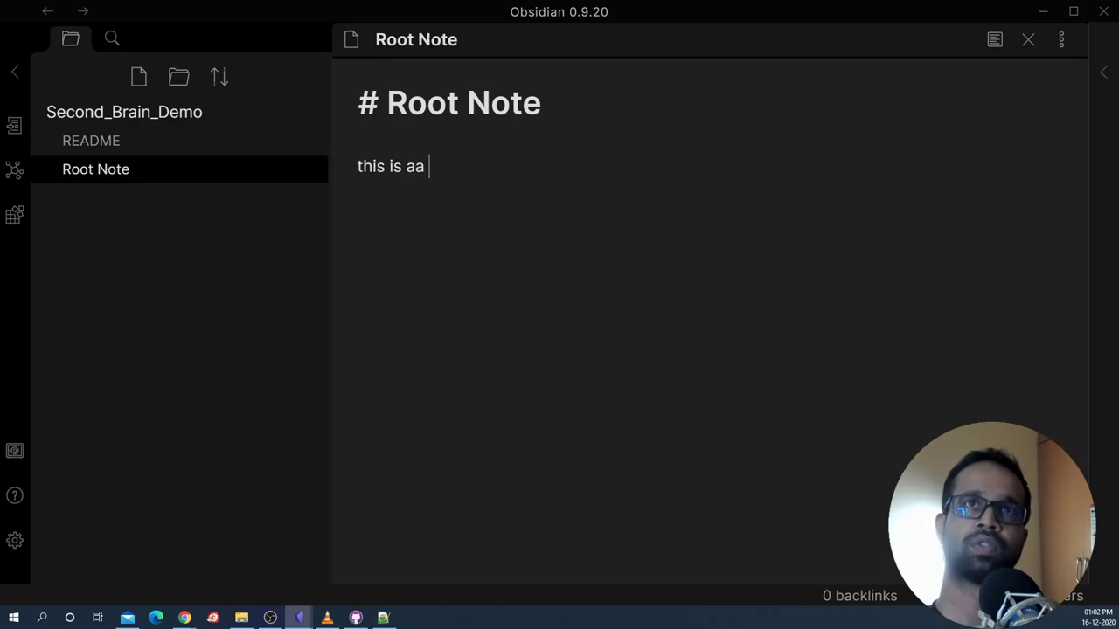
{"action": "type", "text": "note"}
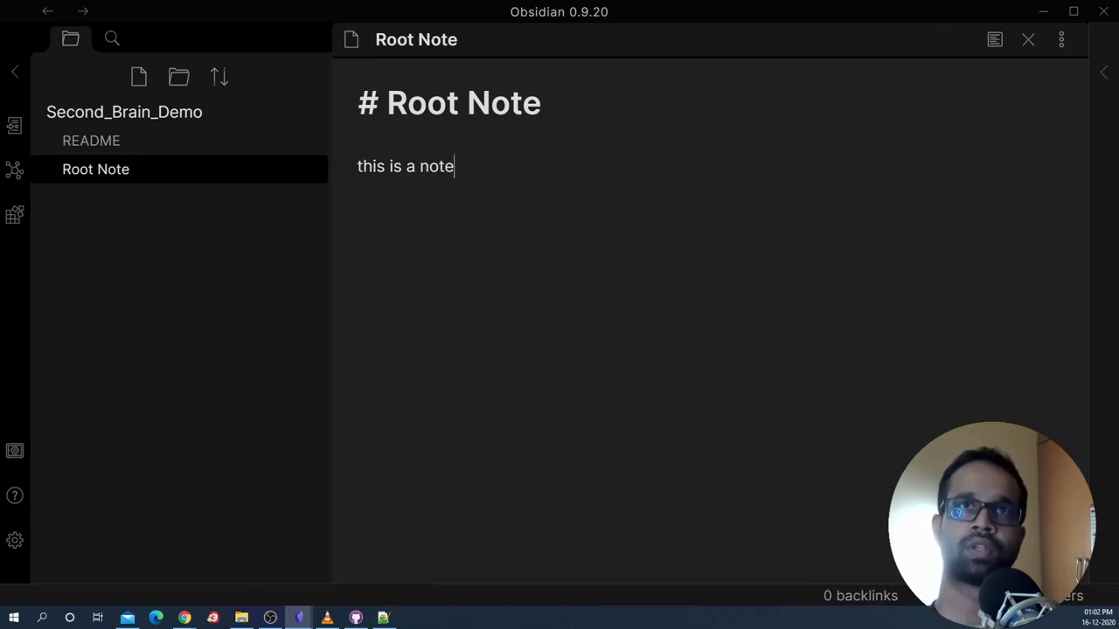
- Add a bulleted list below the text in Root Note with the internal links [[First Note]] and [[Second Note]]
{"action": "key", "text": "Return"}
{"action": "key", "text": "Return"}
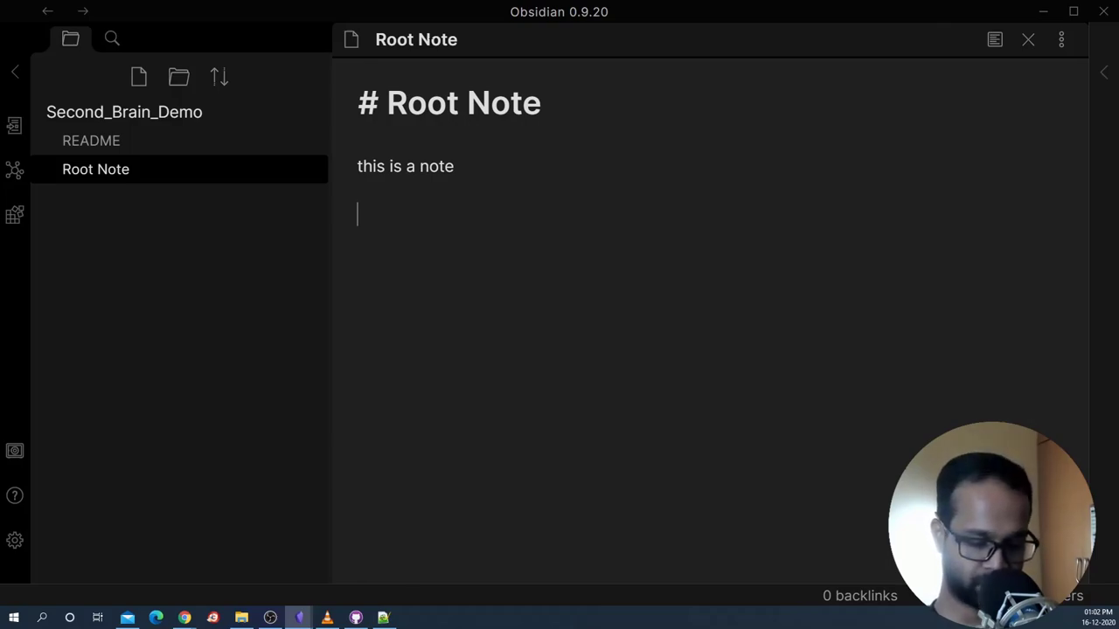
{"action": "type", "text": "- "}
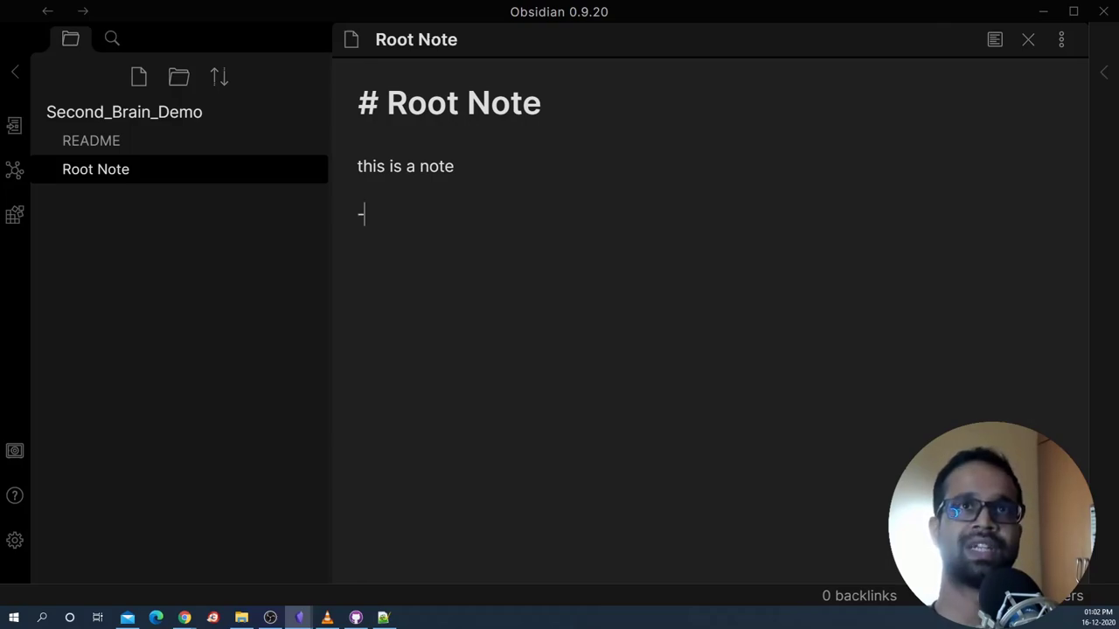
{"action": "type", "text": "[[First No"}
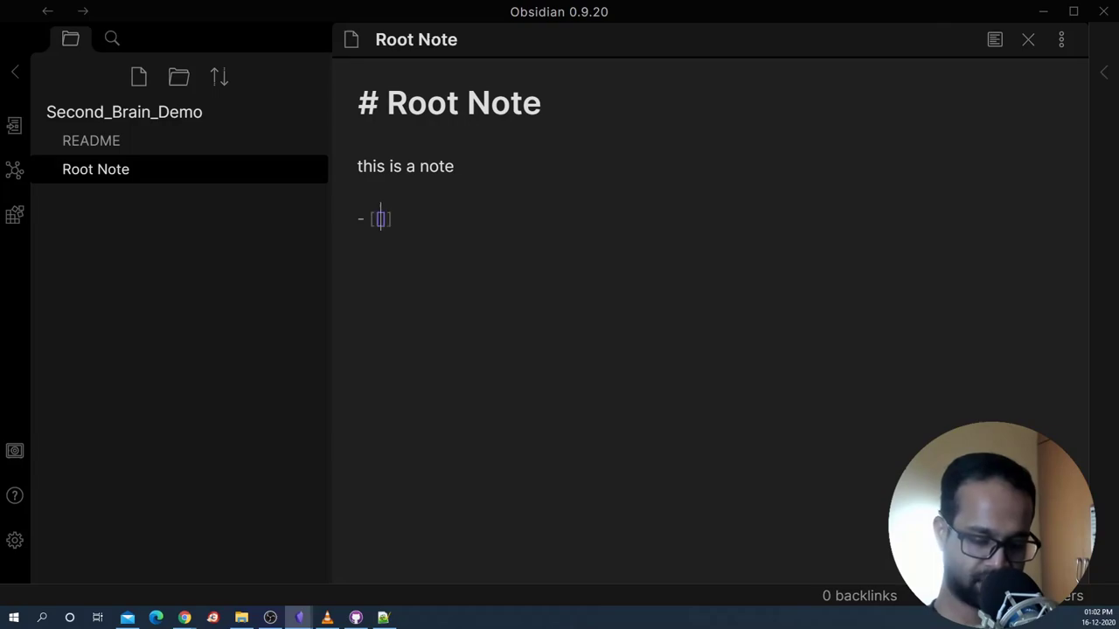
{"action": "type", "text": "te"}
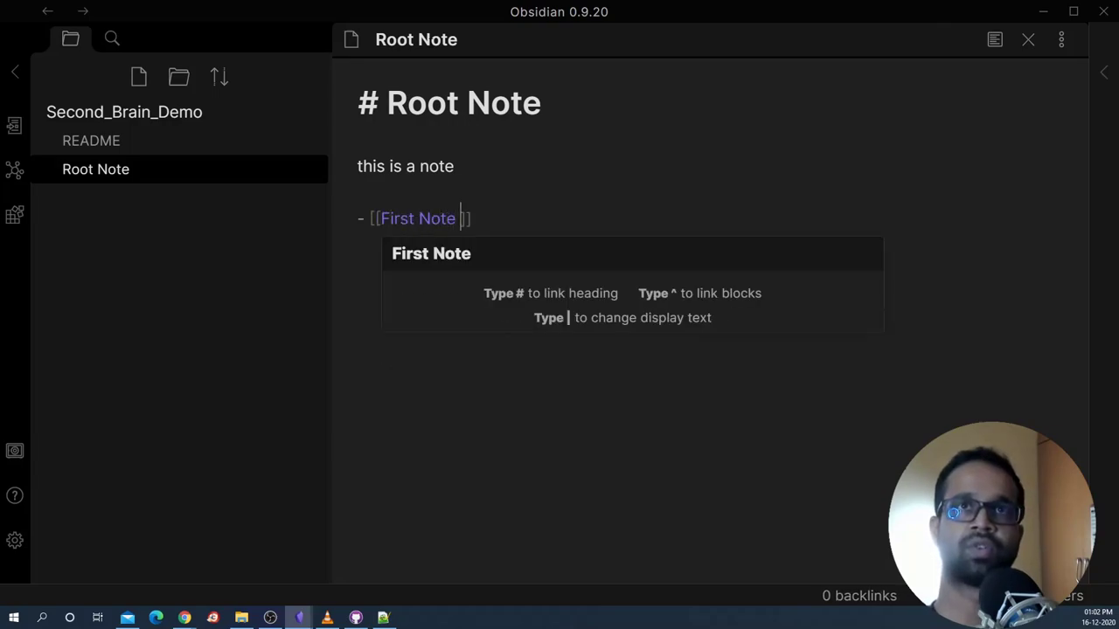
{"action": "key", "text": "Return"}
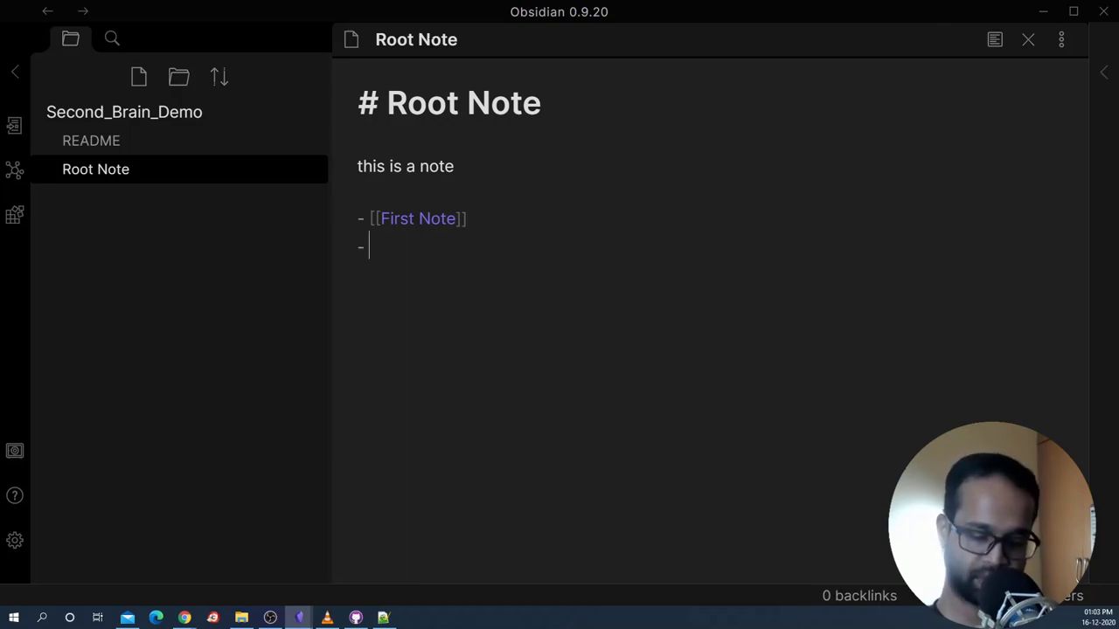
{"action": "type", "text": "[["}
{"action": "type", "text": "Second Not"}
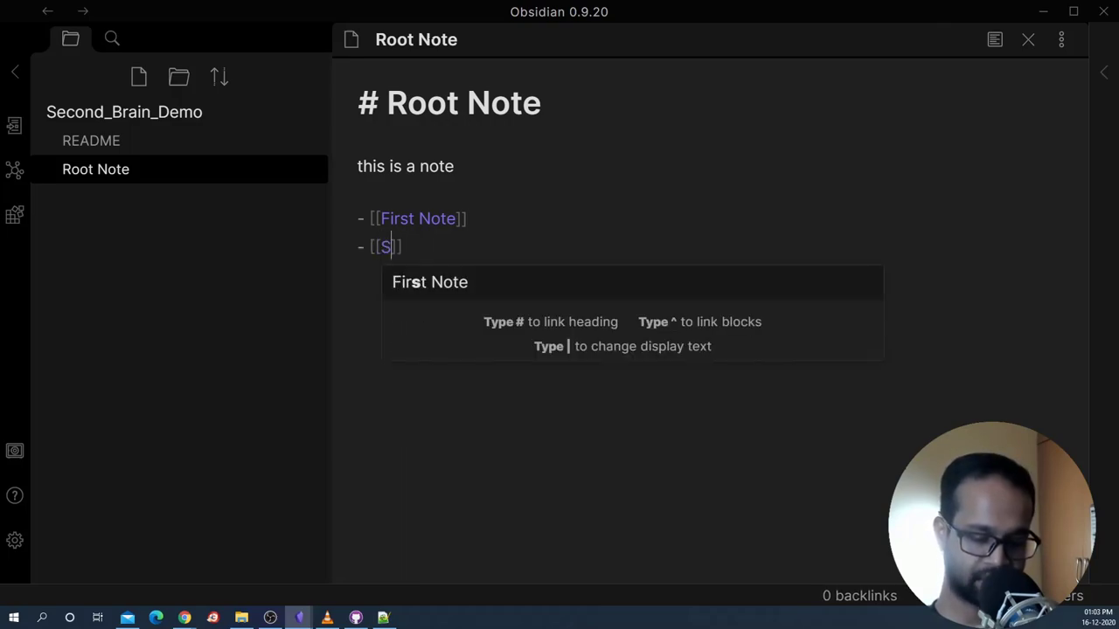
{"action": "type", "text": "e"}
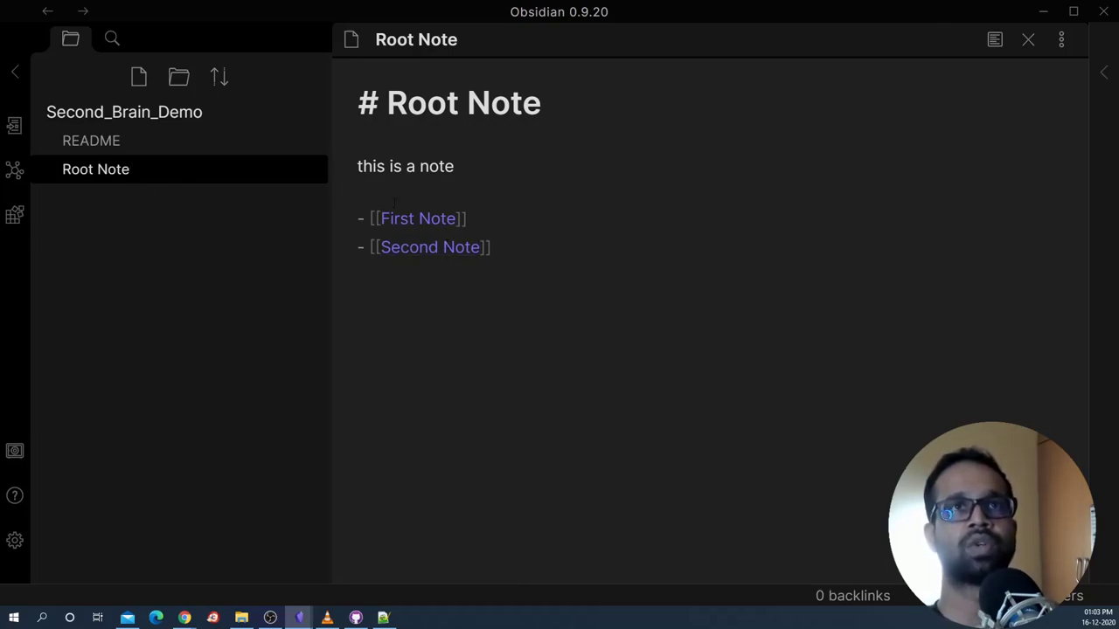
- Create a note named "First Note" with the heading "# First Note" and the line "Added first note"
{"action": "left_click", "coordinate": [139, 77]}
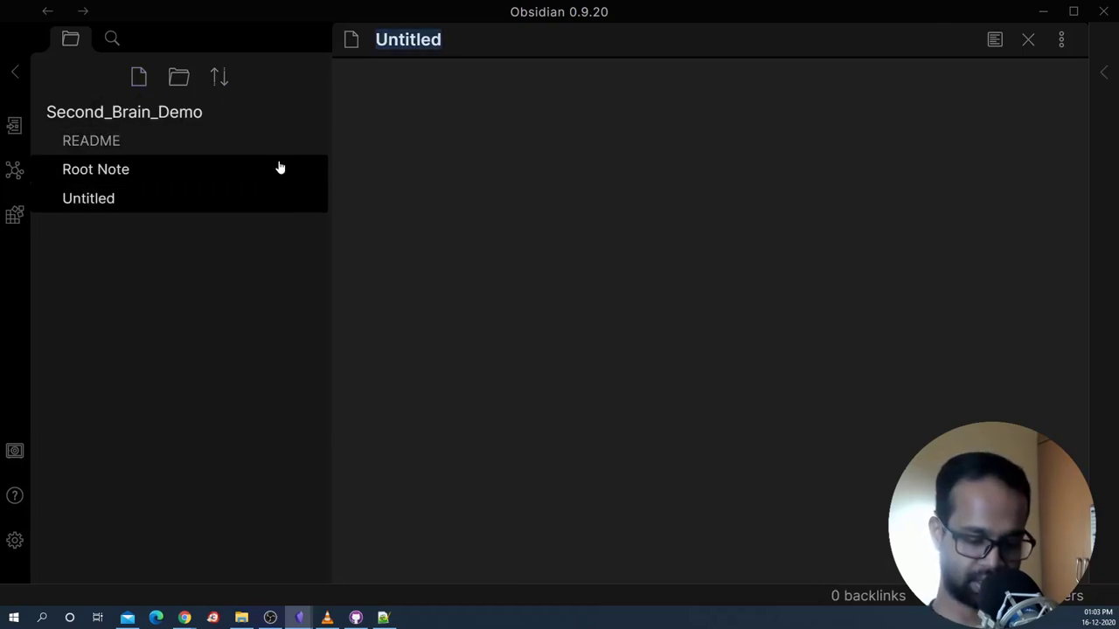
{"action": "type", "text": "Firtst Note"}
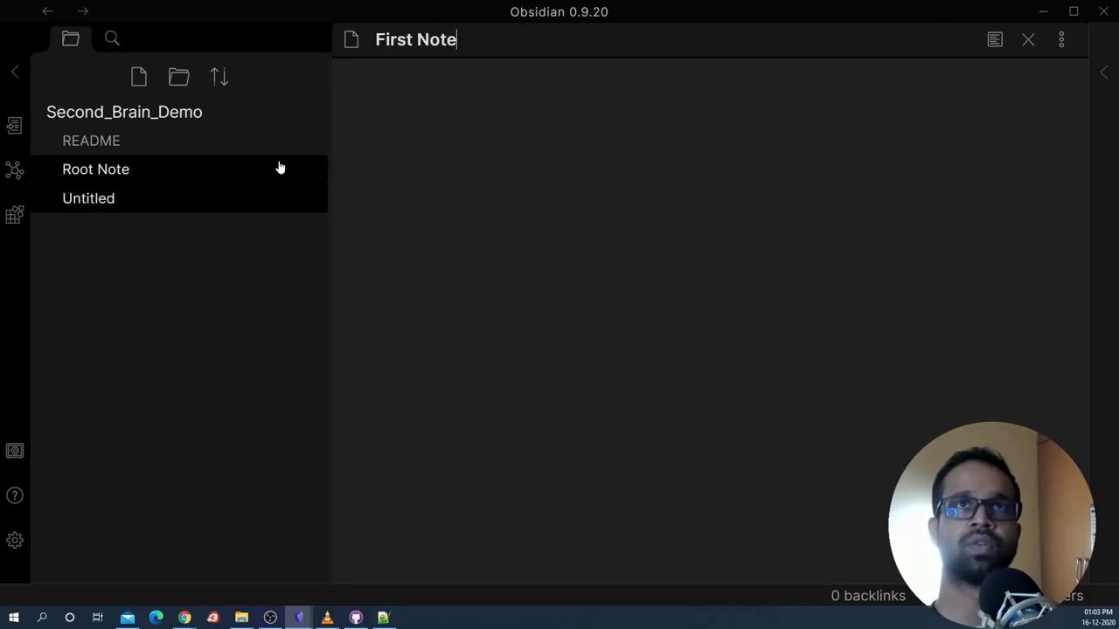
{"action": "key", "text": "Return"}
{"action": "type", "text": "# First Note"}
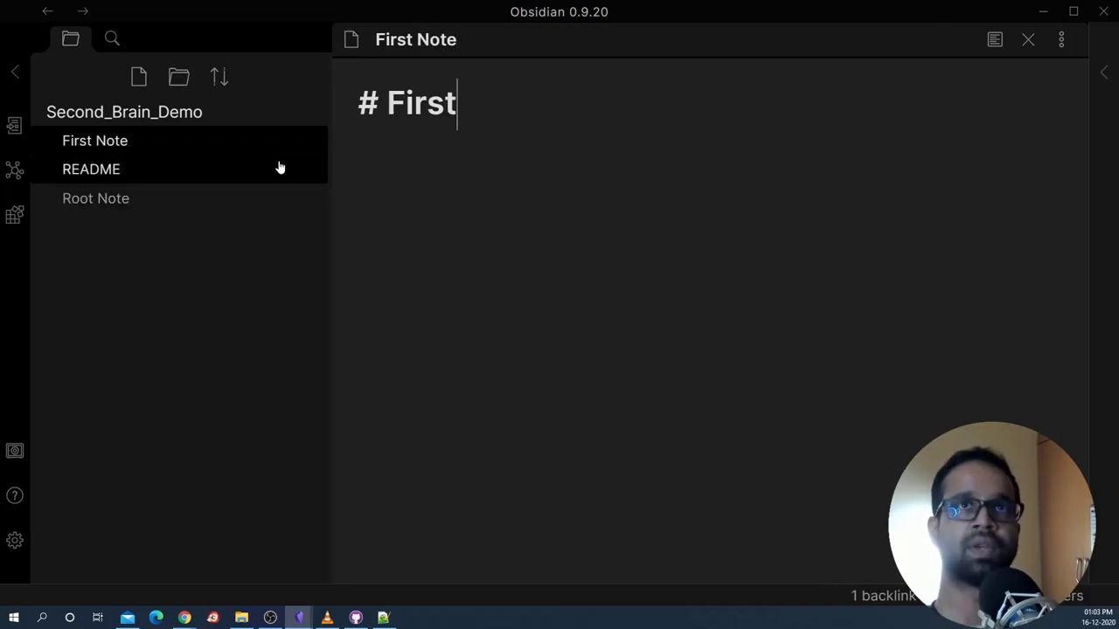
{"action": "key", "text": "Return"}
{"action": "key", "text": "Return"}
{"action": "type", "text": "Added first note"}
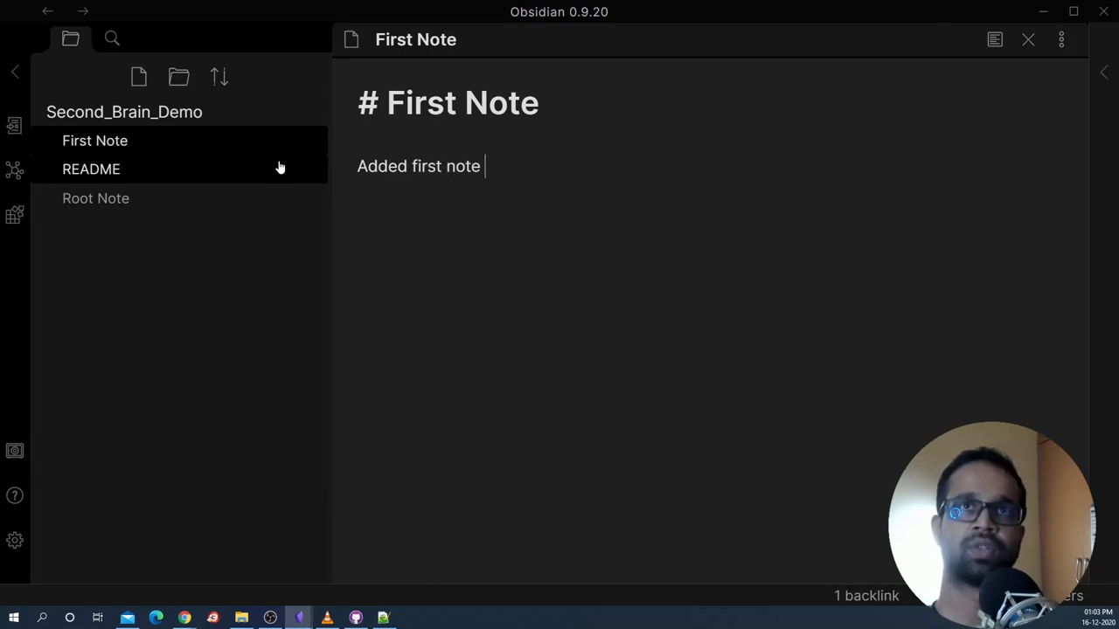
{"action": "key", "text": "BackSpace"}
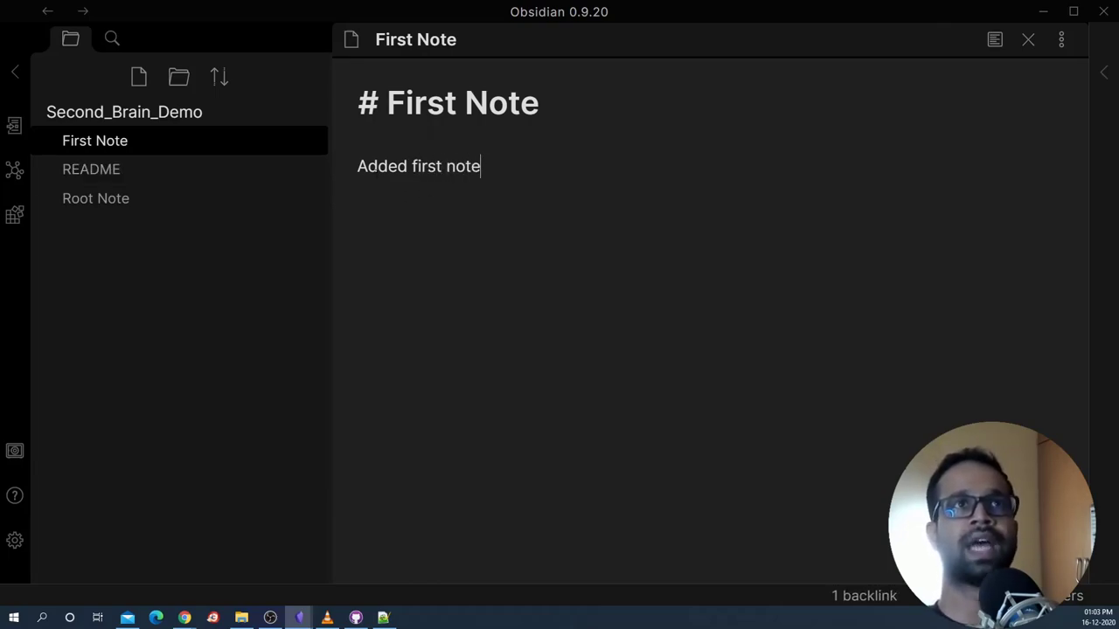
- Test the First Note link from Root Note, return to Root Note and create Second Note by following its link
{"action": "left_click", "coordinate": [136, 202]}
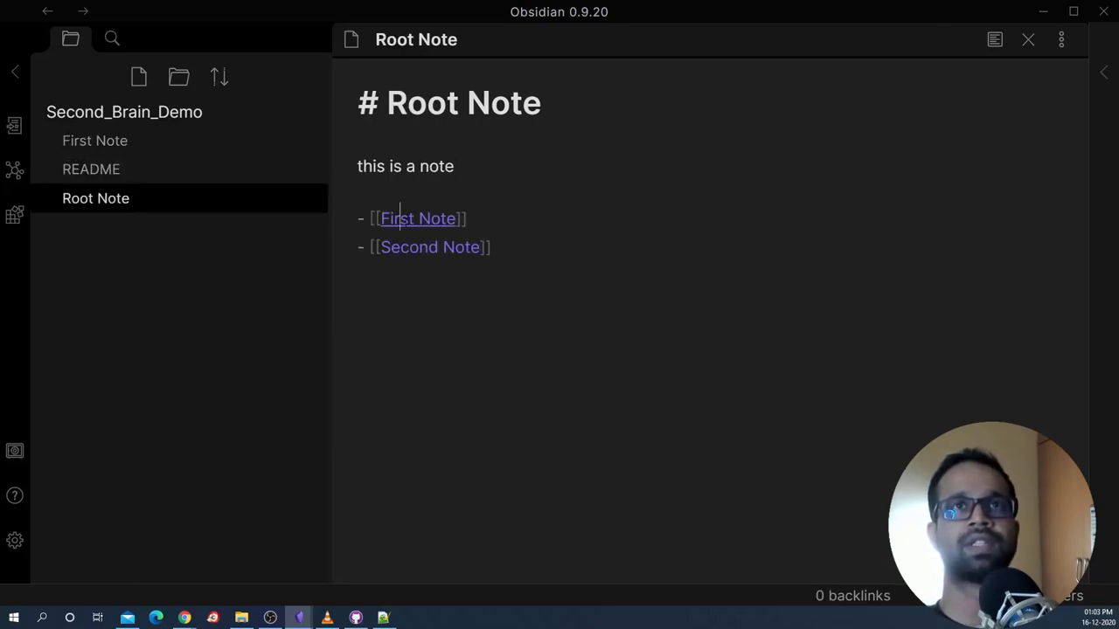
{"action": "left_click", "coordinate": [418, 219]}
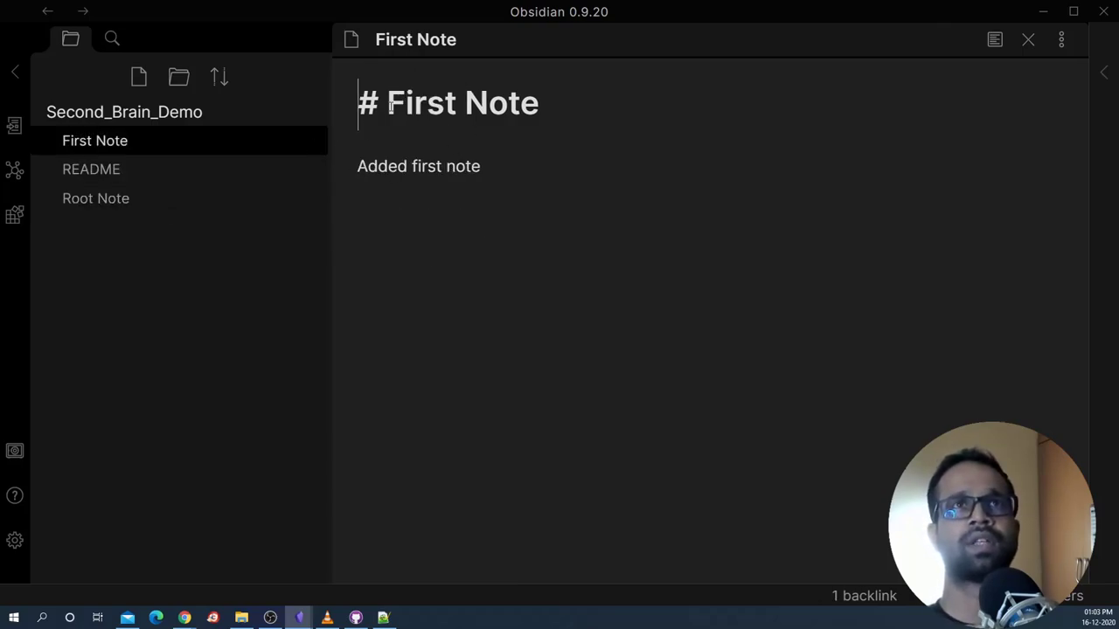
{"action": "left_click", "coordinate": [109, 198]}
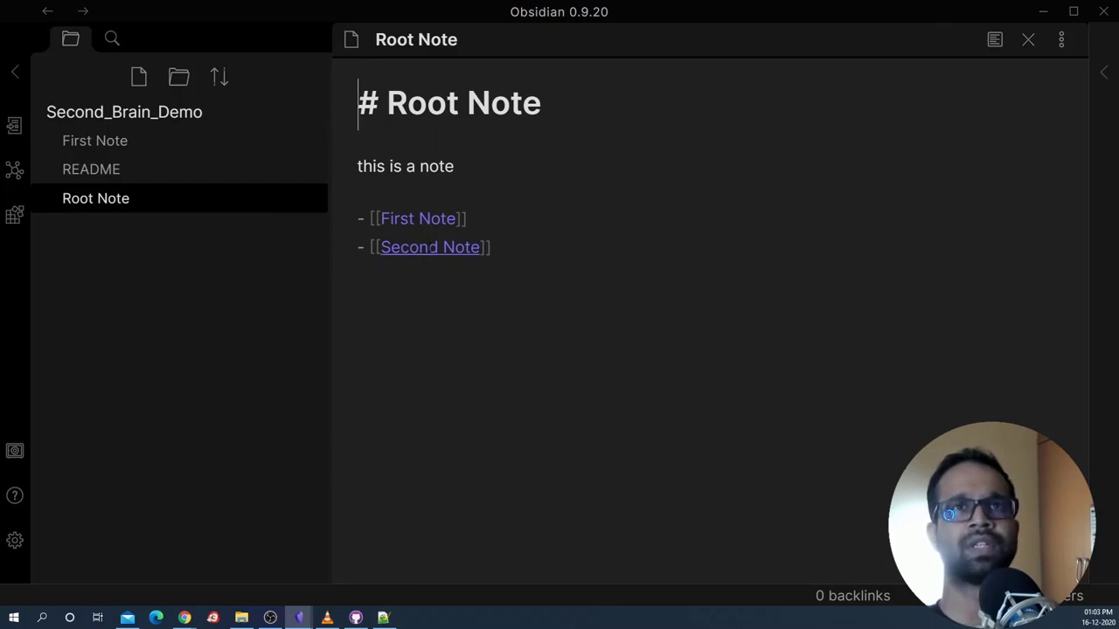
{"action": "left_click", "coordinate": [429, 247]}
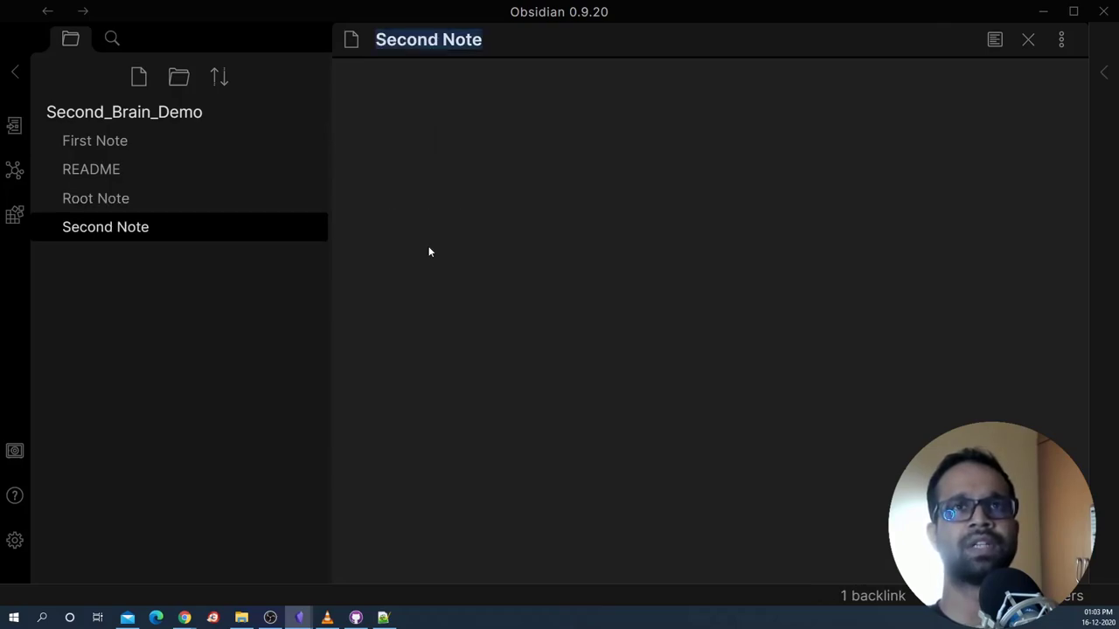
- Fill Second Note with the heading "# Second Note" and the line "added second note" below it
{"action": "left_click", "coordinate": [415, 90]}
{"action": "type", "text": "# Se"}
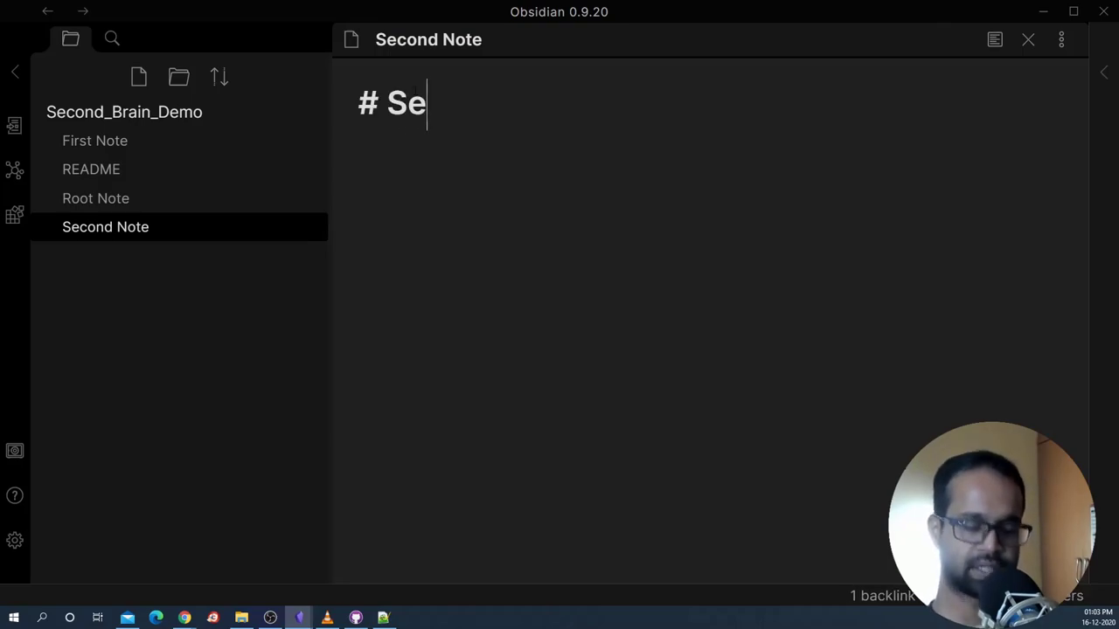
{"action": "type", "text": "cond Note"}
{"action": "key", "text": "Return"}
{"action": "key", "text": "Return"}
{"action": "type", "text": "added secon d note"}
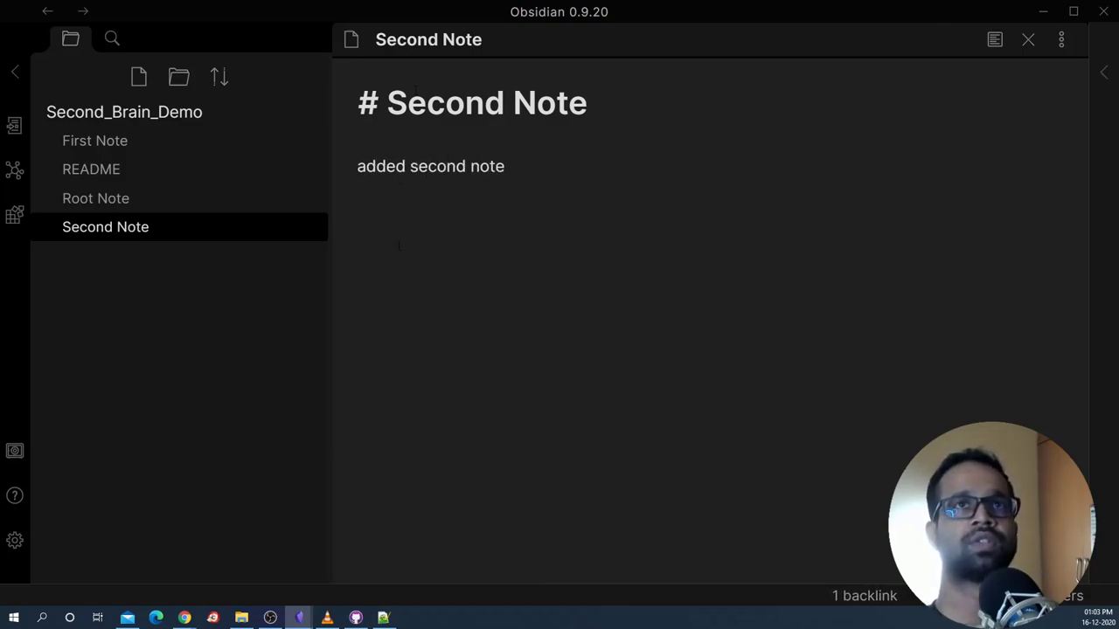
- Return to Root Note and examine how the vault's notes are linked in the graph view, rearranging its nodes
{"action": "left_click", "coordinate": [169, 202]}
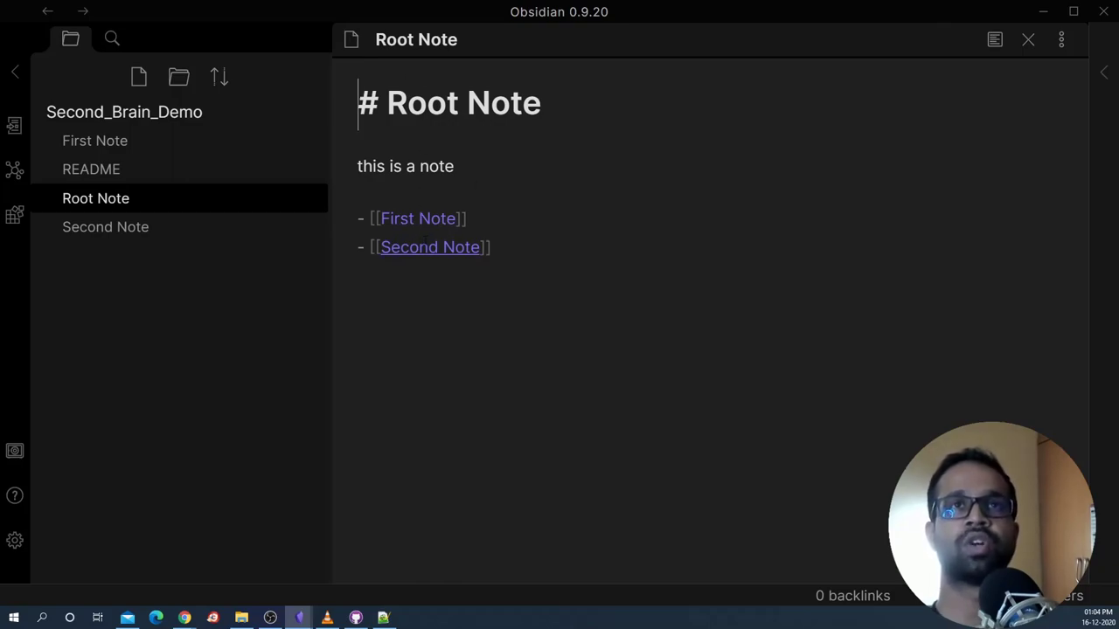
{"action": "left_click", "coordinate": [15, 171]}
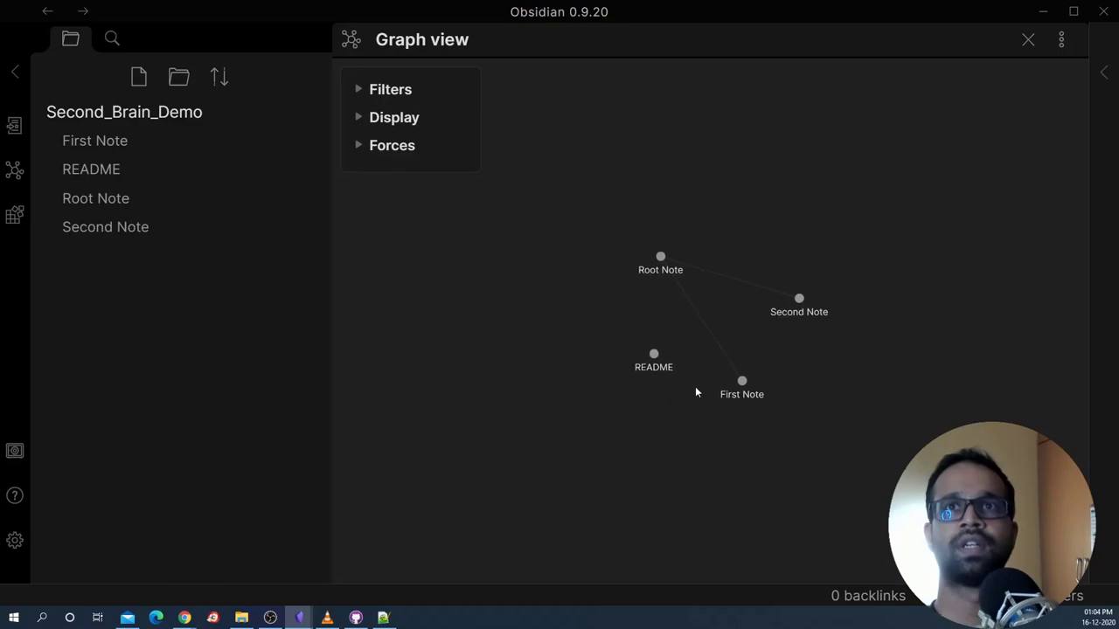
{"action": "left_click_drag", "start_coordinate": [651, 361], "coordinate": [587, 389]}
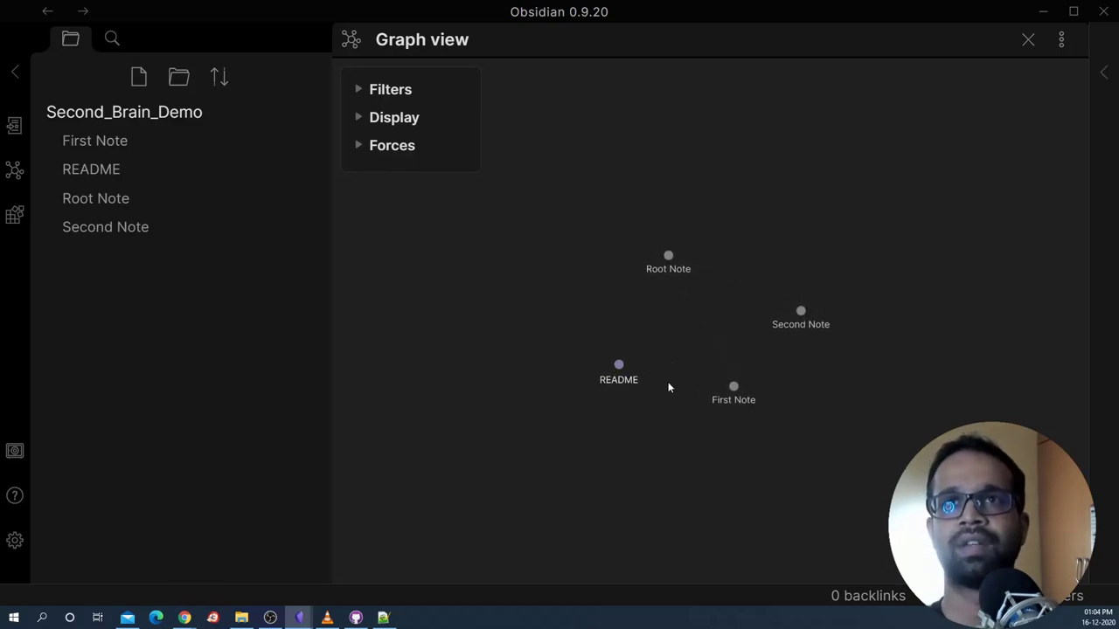
{"action": "scroll", "coordinate": [670, 397], "scroll_direction": "up", "scroll_amount": 5}
{"action": "left_click_drag", "start_coordinate": [732, 282], "coordinate": [653, 377]}
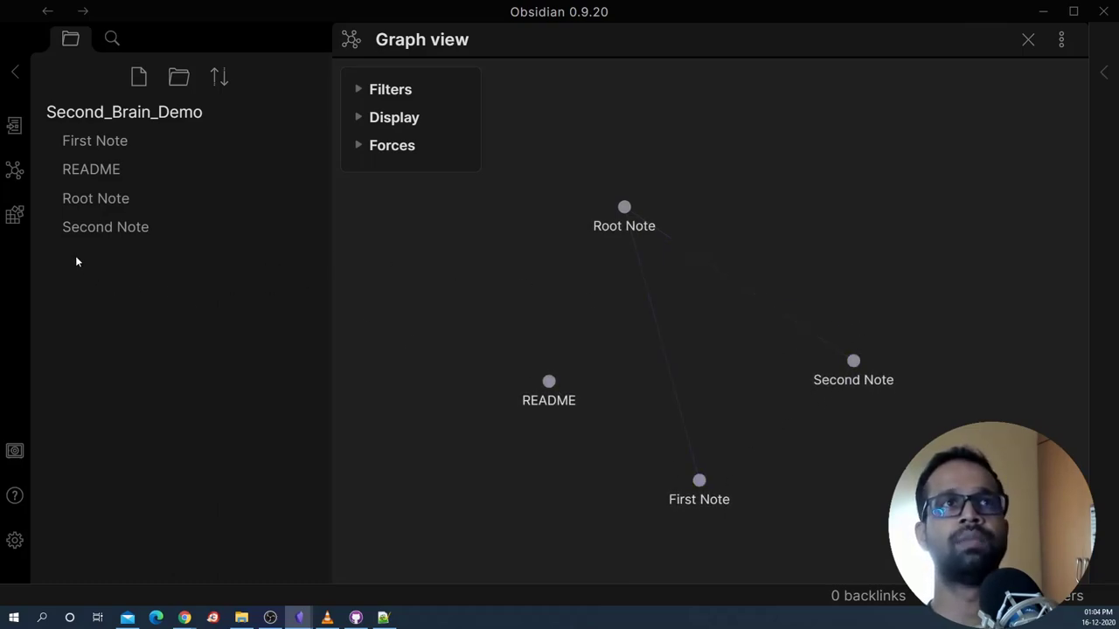
- Add the line "Related: [[README]]" below the text in First Note and check the new link in the graph view
{"action": "left_click", "coordinate": [95, 141]}
{"action": "key", "text": "Return"}
{"action": "key", "text": "Return"}
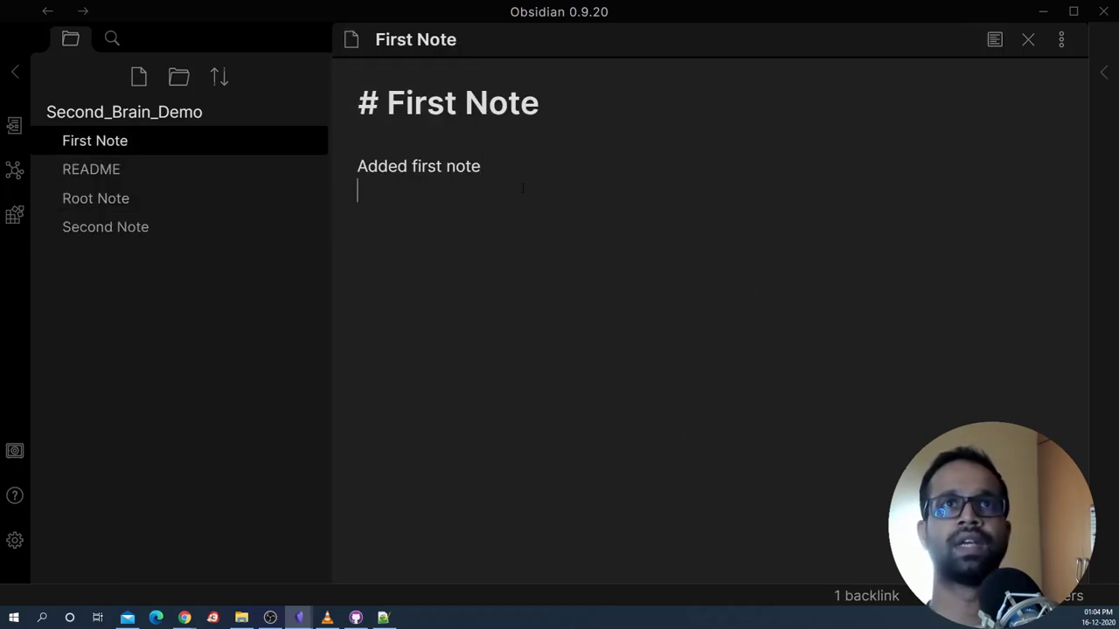
{"action": "type", "text": "Related : [[Fir"}
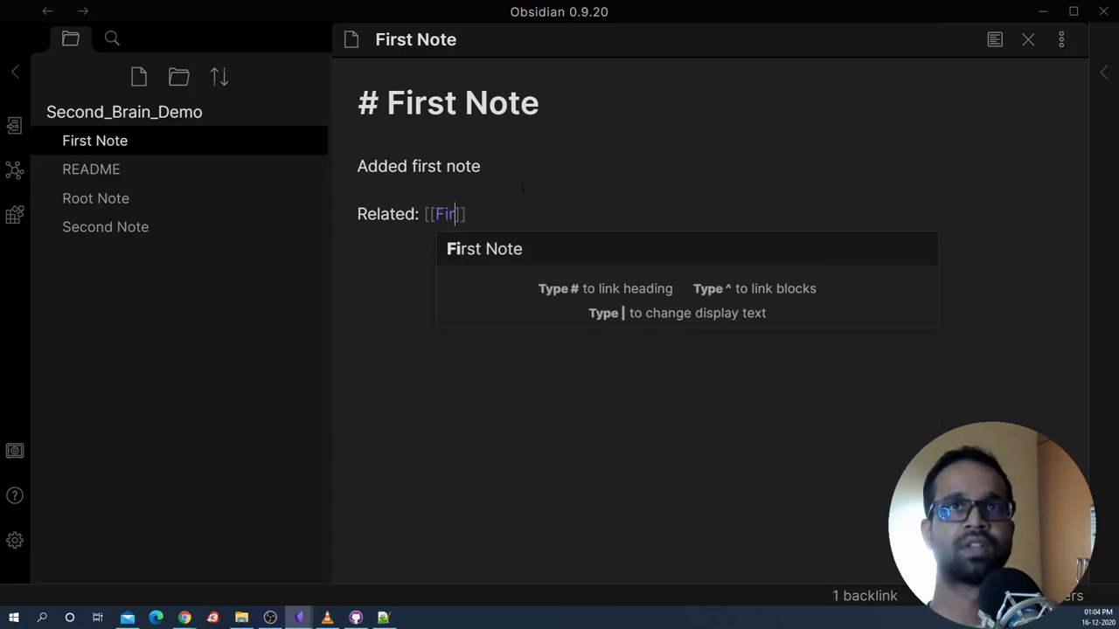
{"action": "key", "text": "BackSpace"}
{"action": "key", "text": "BackSpace"}
{"action": "key", "text": "BackSpace"}
{"action": "type", "text": "Read"}
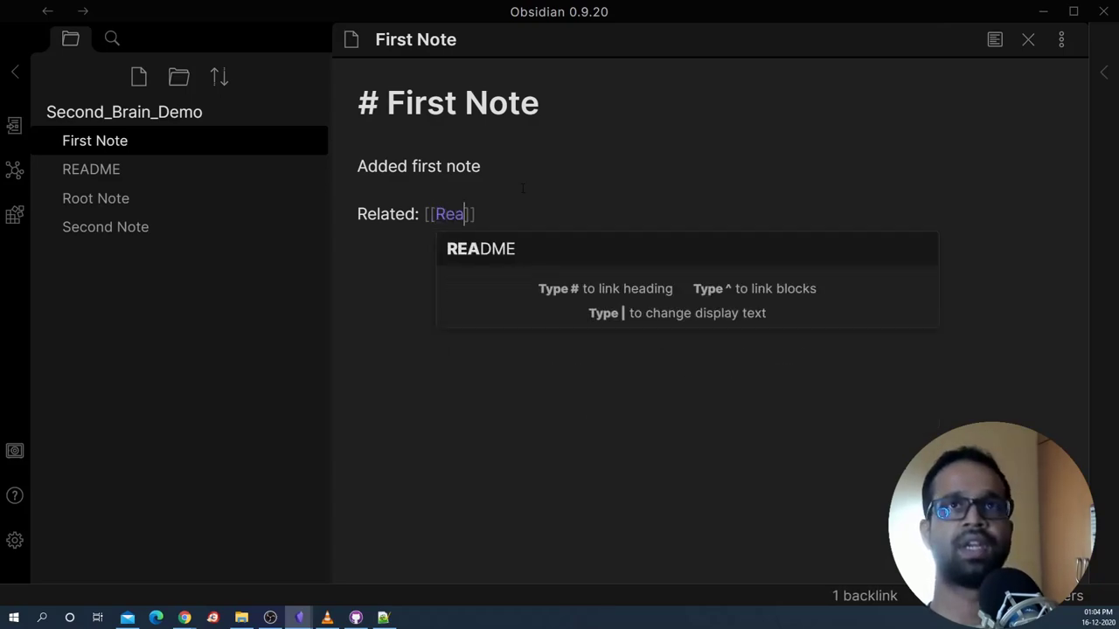
{"action": "key", "text": "Return"}
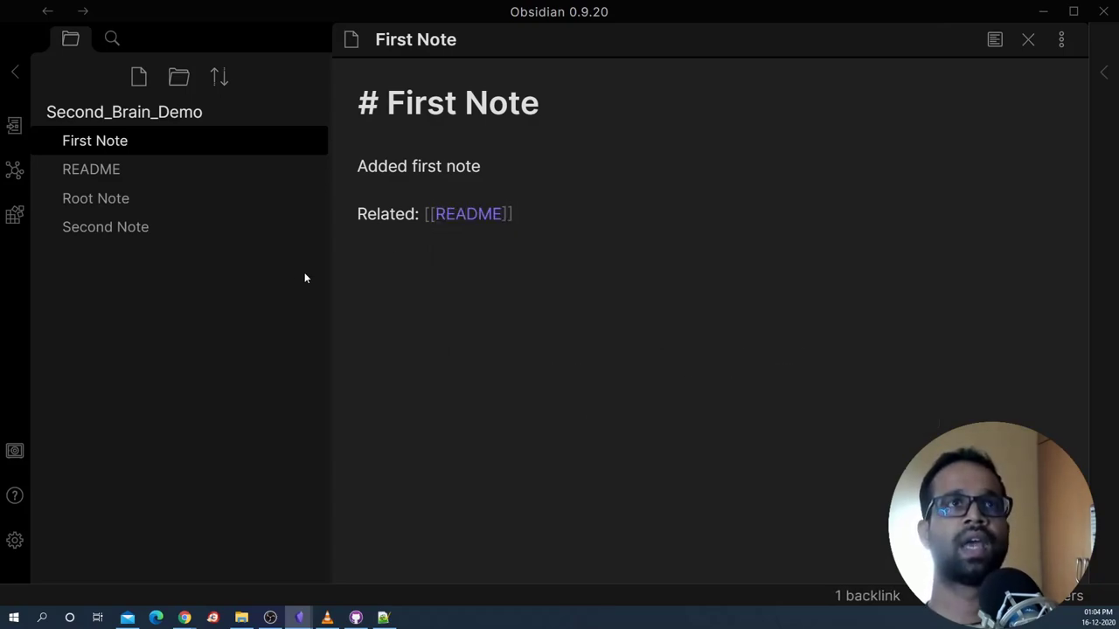
{"action": "left_click", "coordinate": [14, 170]}
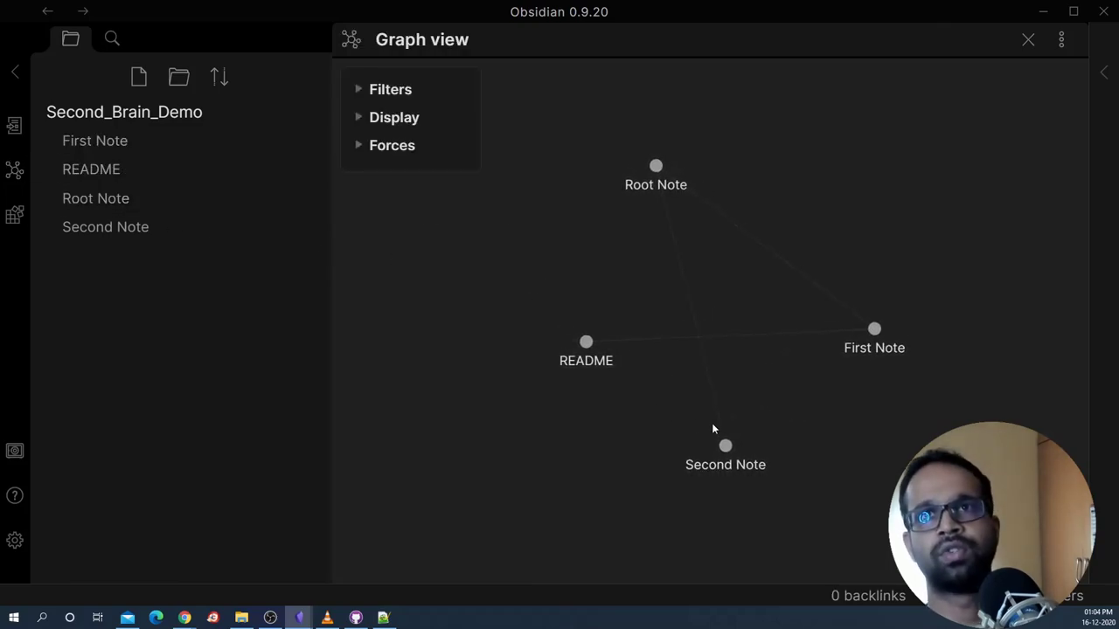
{"action": "left_click_drag", "start_coordinate": [873, 333], "coordinate": [866, 362]}
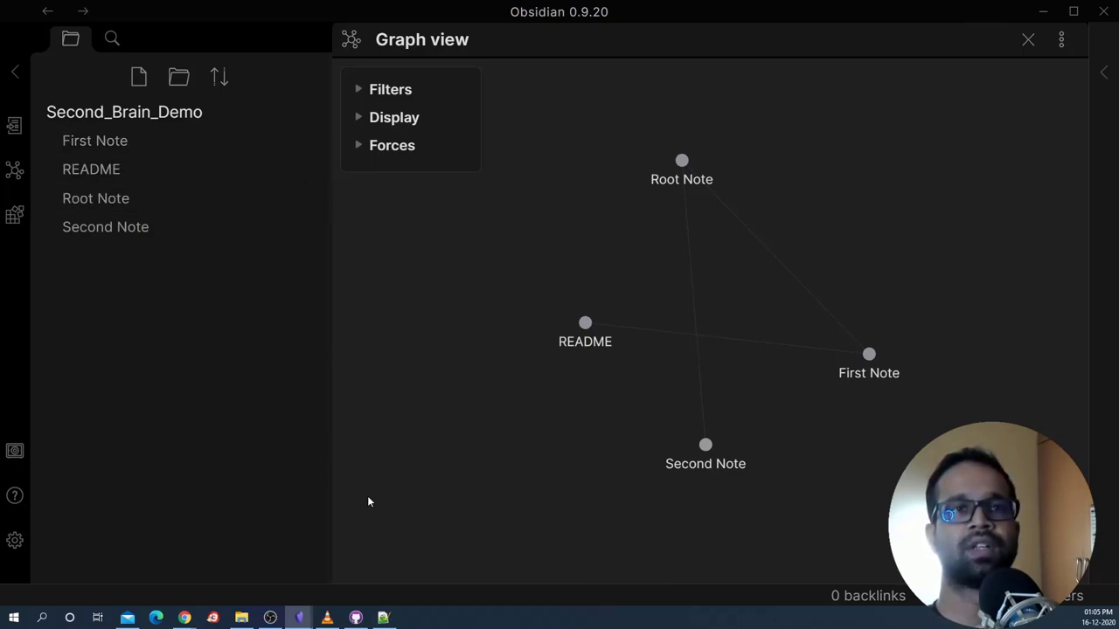
- Switch to GitHub Desktop and compare its changed files with the contents of the local Second_Brain_Demo folder
{"action": "left_click", "coordinate": [356, 617]}
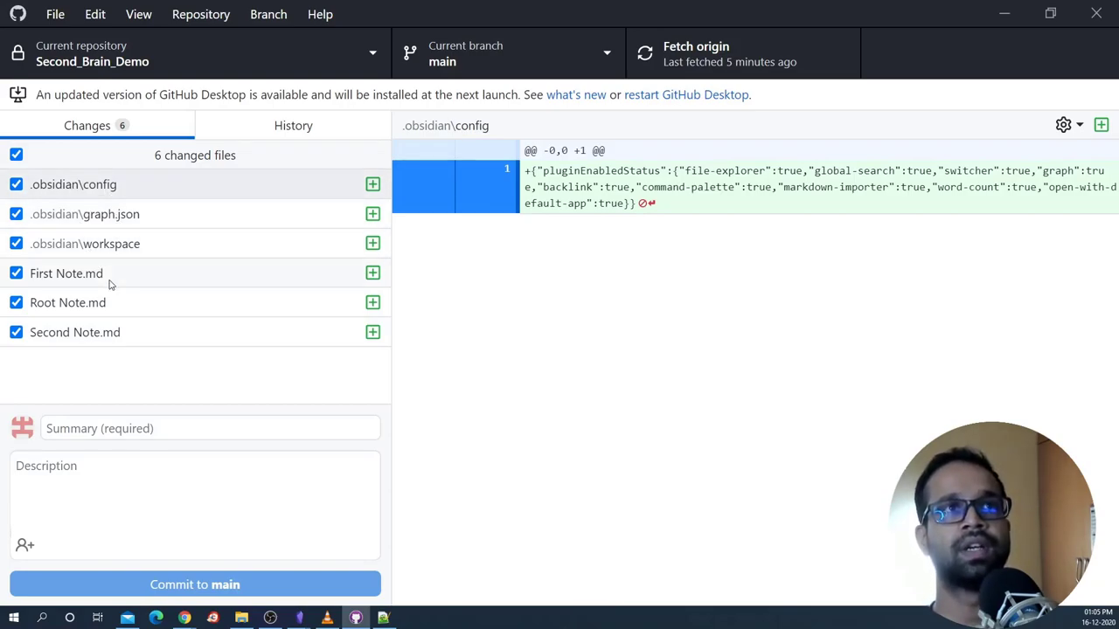
{"action": "left_click", "coordinate": [241, 617]}
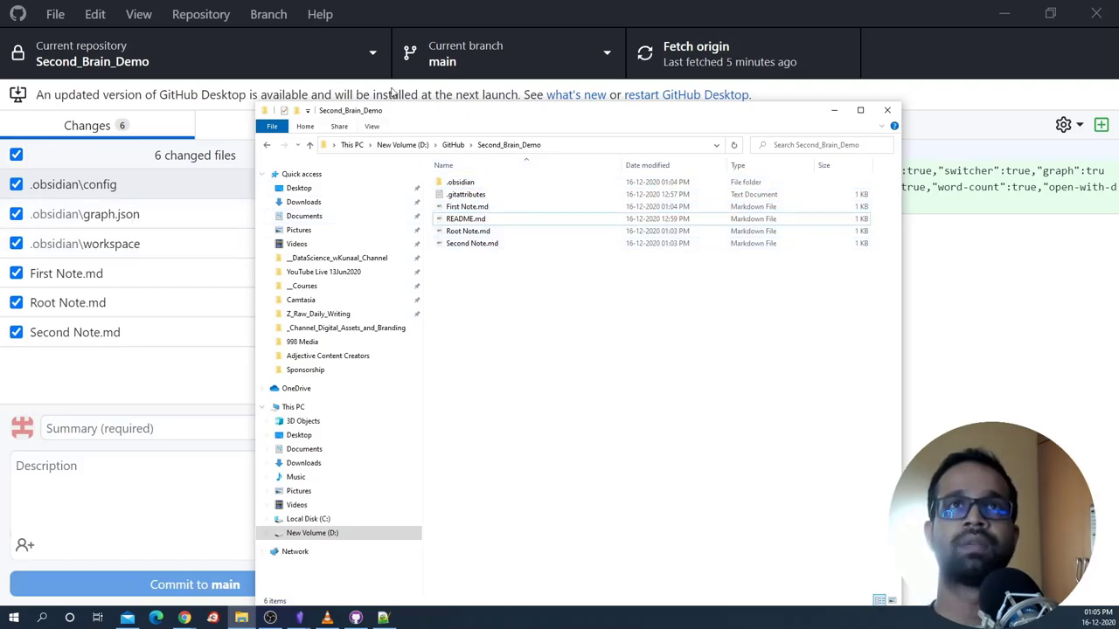
{"action": "left_click", "coordinate": [97, 375]}
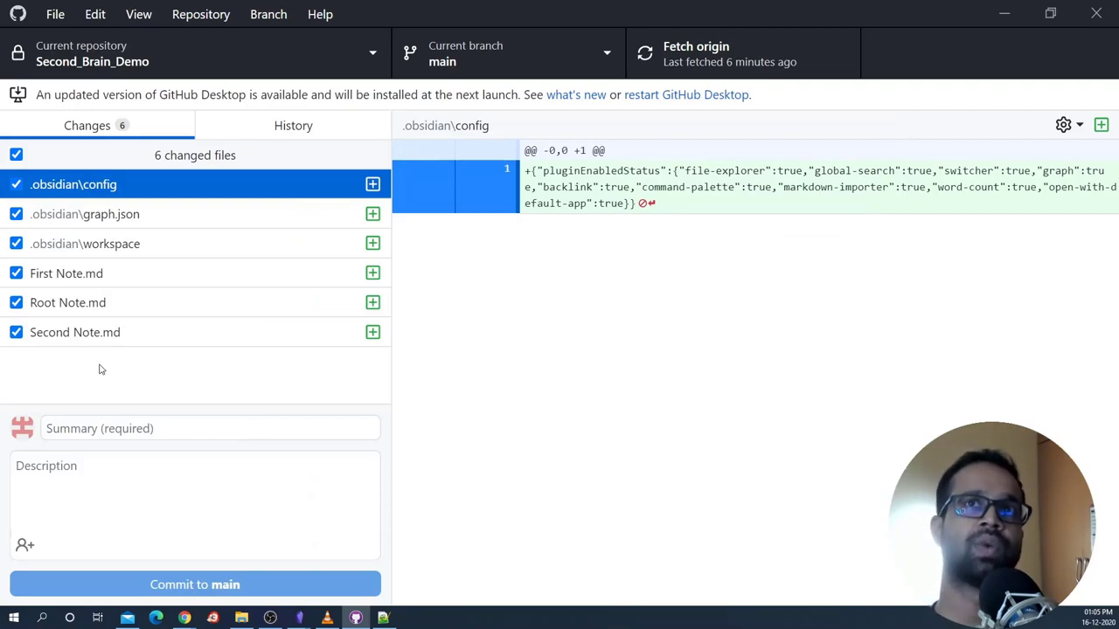
- Commit all changed files to main with the summary "Added Notes" and push the commit to origin
{"action": "left_click", "coordinate": [109, 425]}
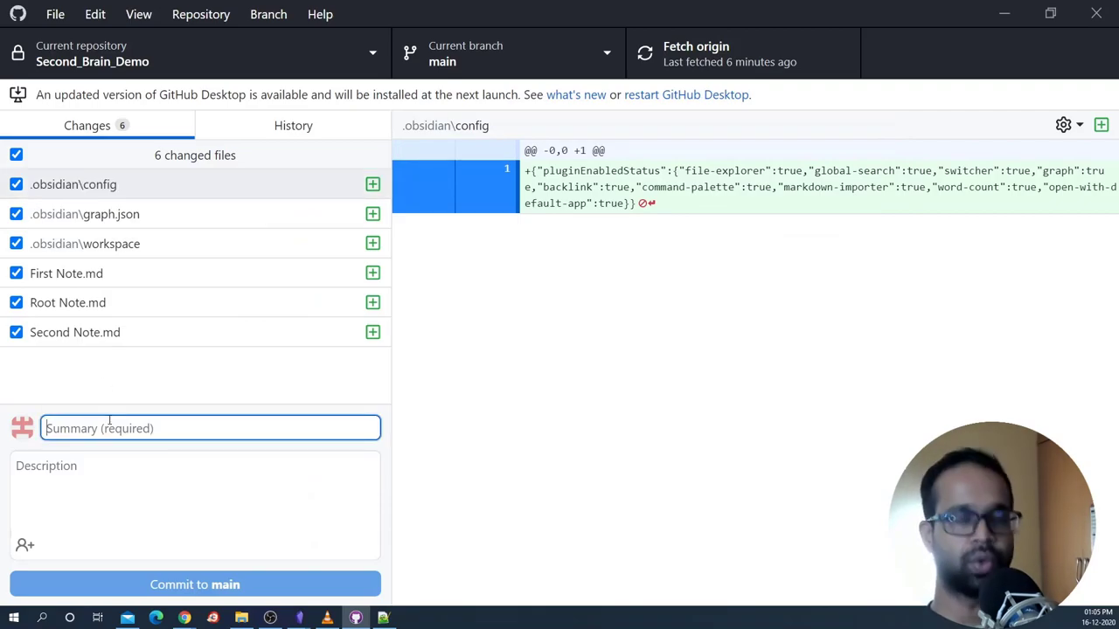
{"action": "type", "text": "Added "}
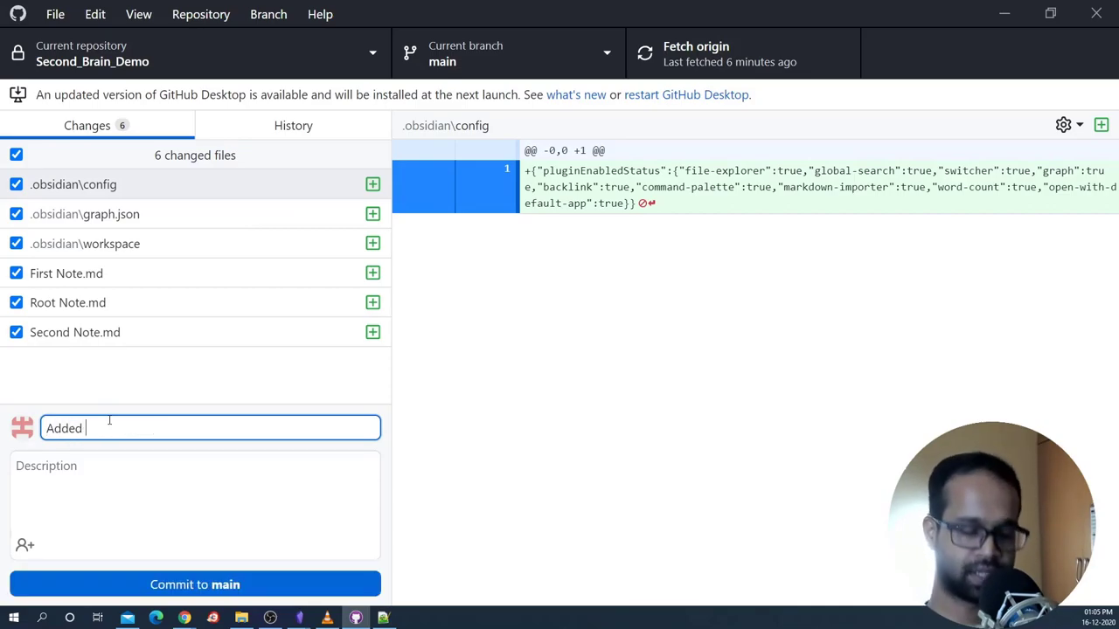
{"action": "type", "text": "Notes"}
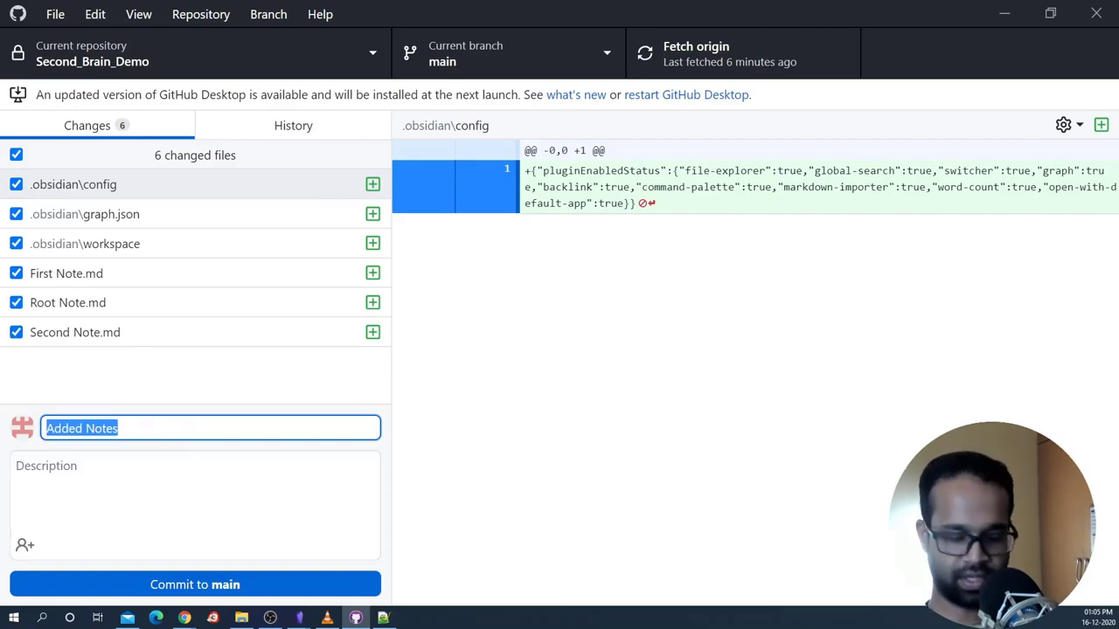
{"action": "key", "text": "BackSpace"}
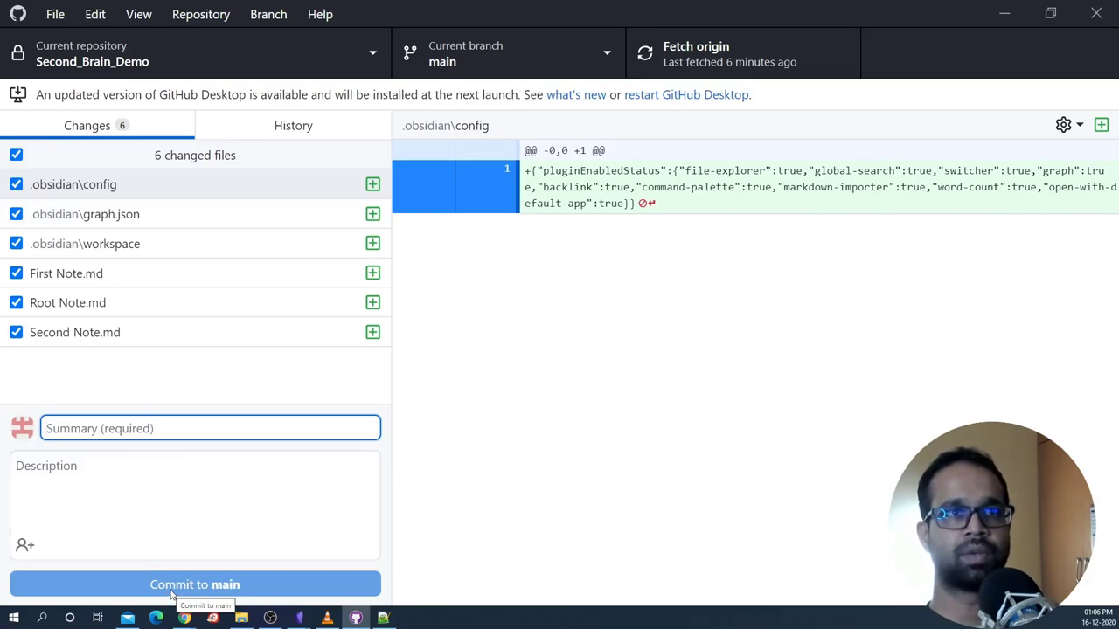
{"action": "type", "text": "Added Notes"}
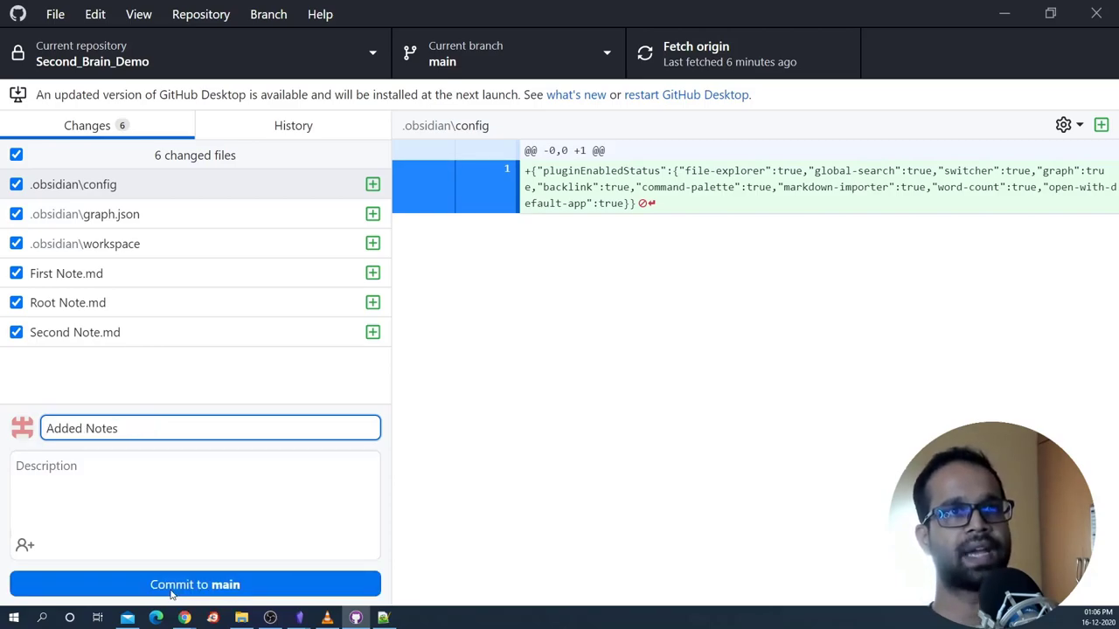
{"action": "left_click", "coordinate": [171, 587]}
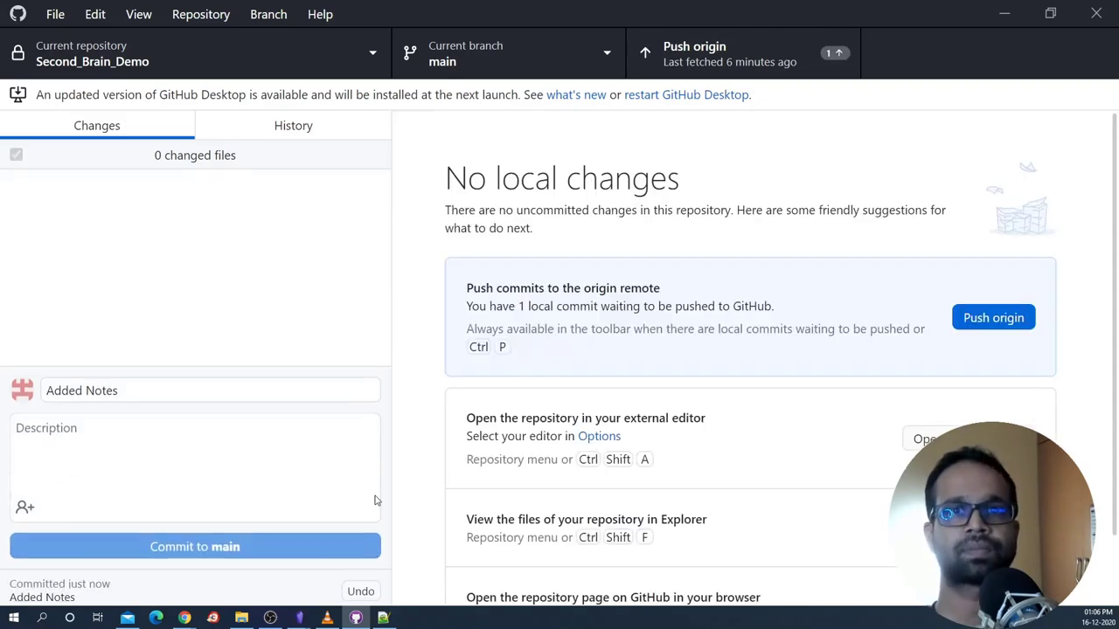
{"action": "left_click", "coordinate": [959, 329]}
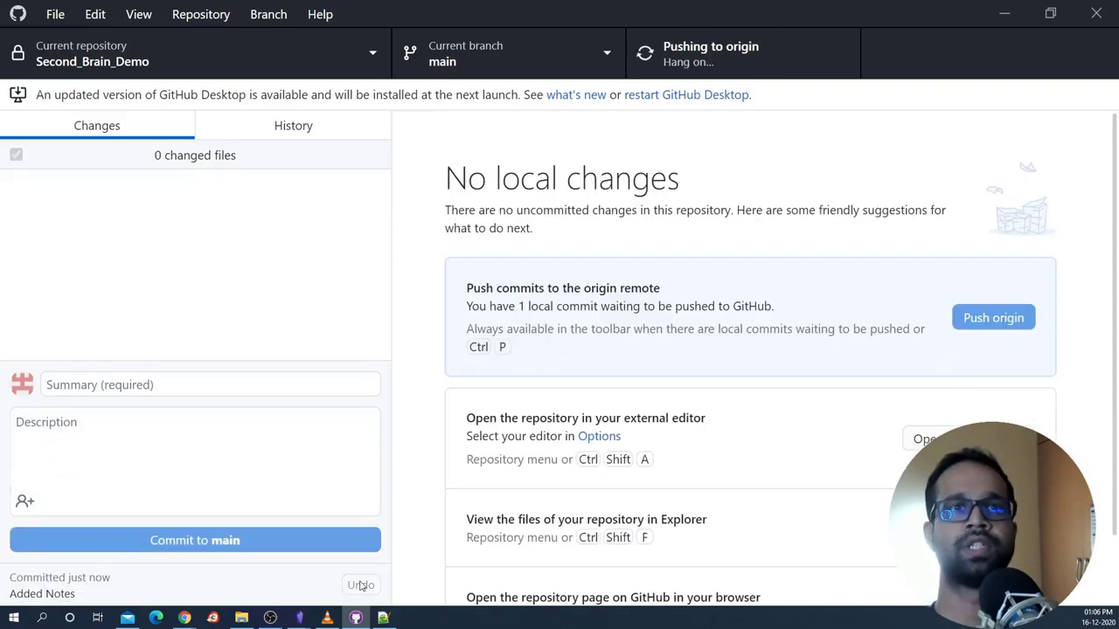
- Refresh the Second_Brain_Demo repository page in the browser, view Second Note.md and return to the file list
{"action": "mouse_move", "coordinate": [185, 618]}
{"action": "left_click", "coordinate": [247, 566]}
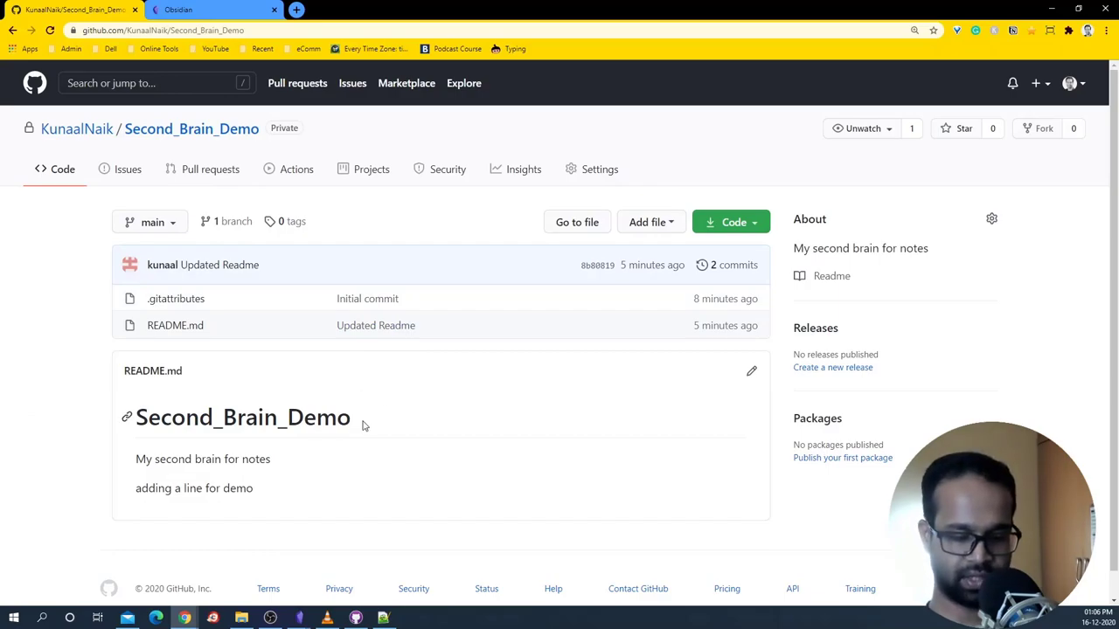
{"action": "key", "text": "F5"}
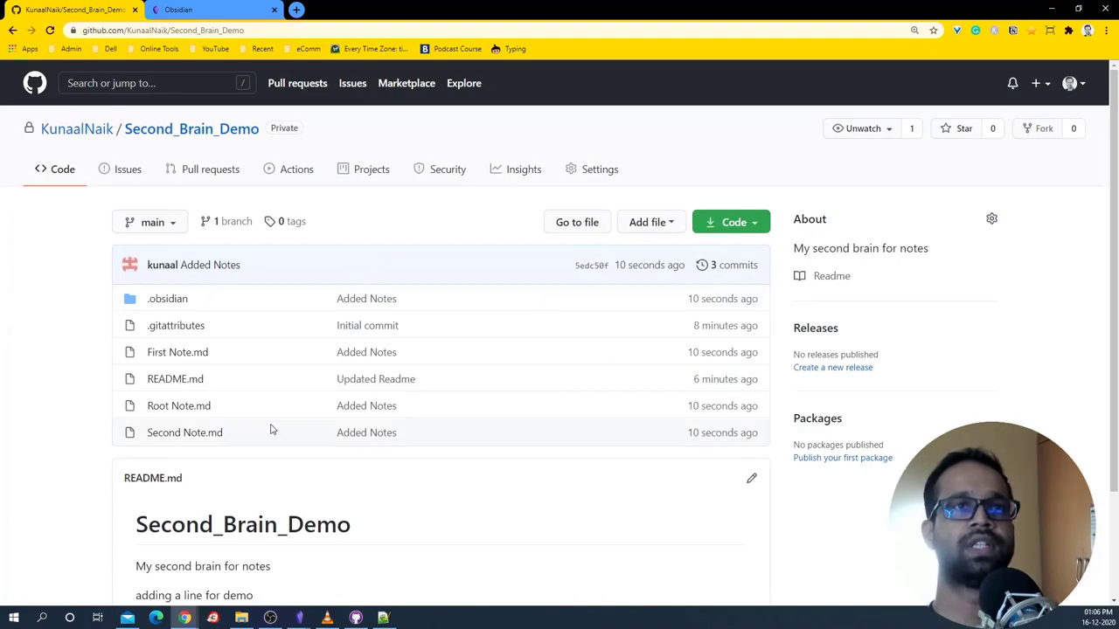
{"action": "left_click", "coordinate": [183, 433]}
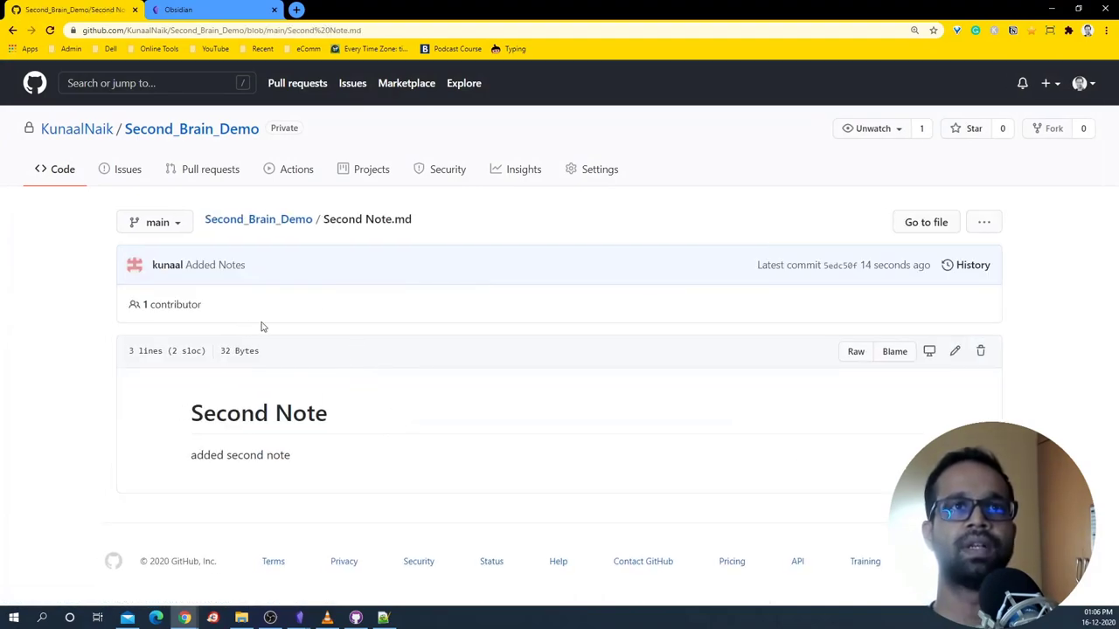
{"action": "left_click", "coordinate": [12, 30]}
- Consult the backup steps note in the Second_Brain_Obsidian vault and delete the local Second_Brain_Demo folder from D:\GitHub
{"action": "mouse_move", "coordinate": [302, 612]}
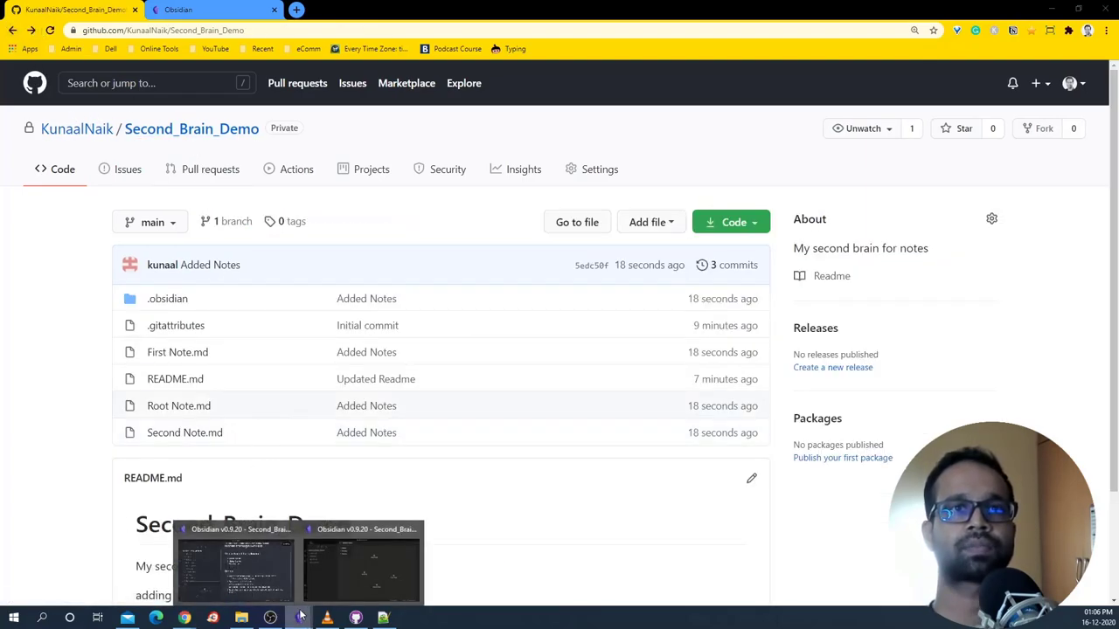
{"action": "left_click", "coordinate": [236, 564]}
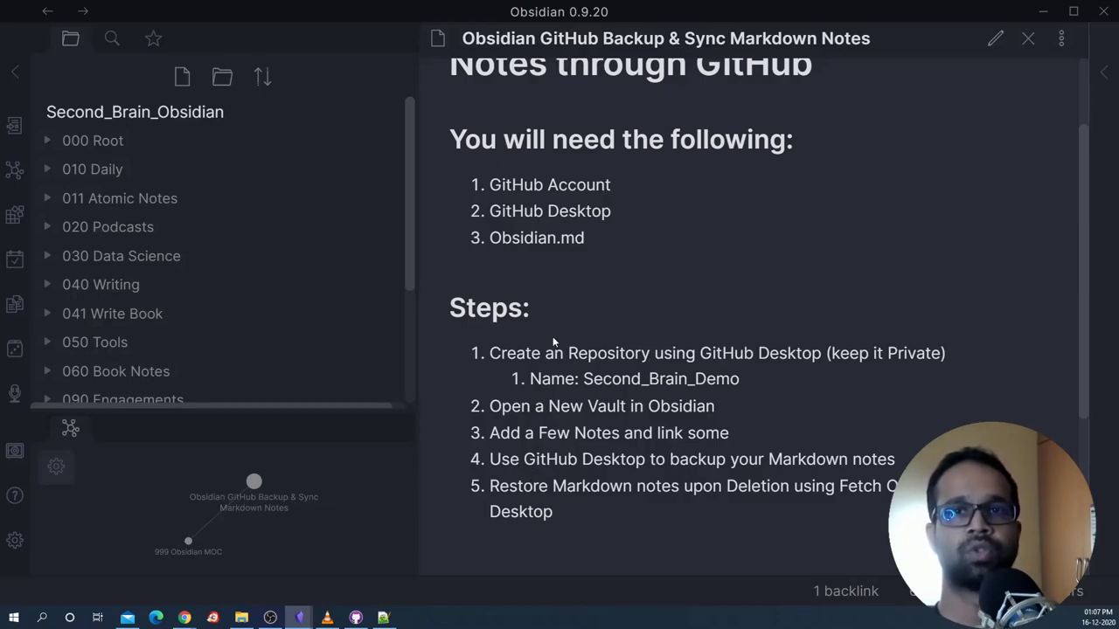
{"action": "left_click", "coordinate": [242, 617]}
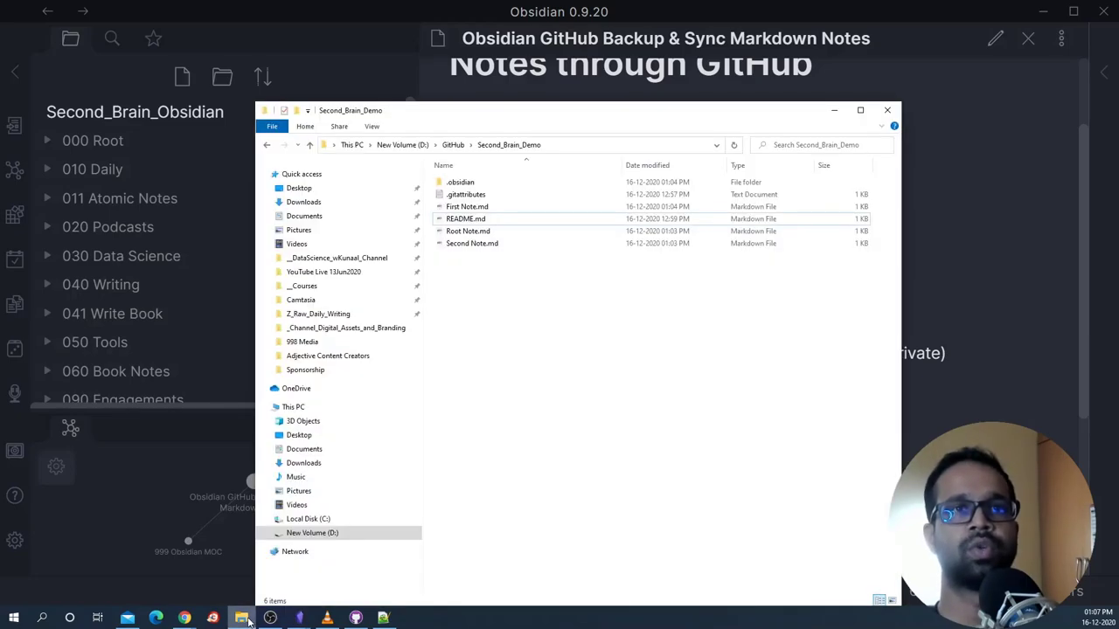
{"action": "left_click", "coordinate": [453, 144]}
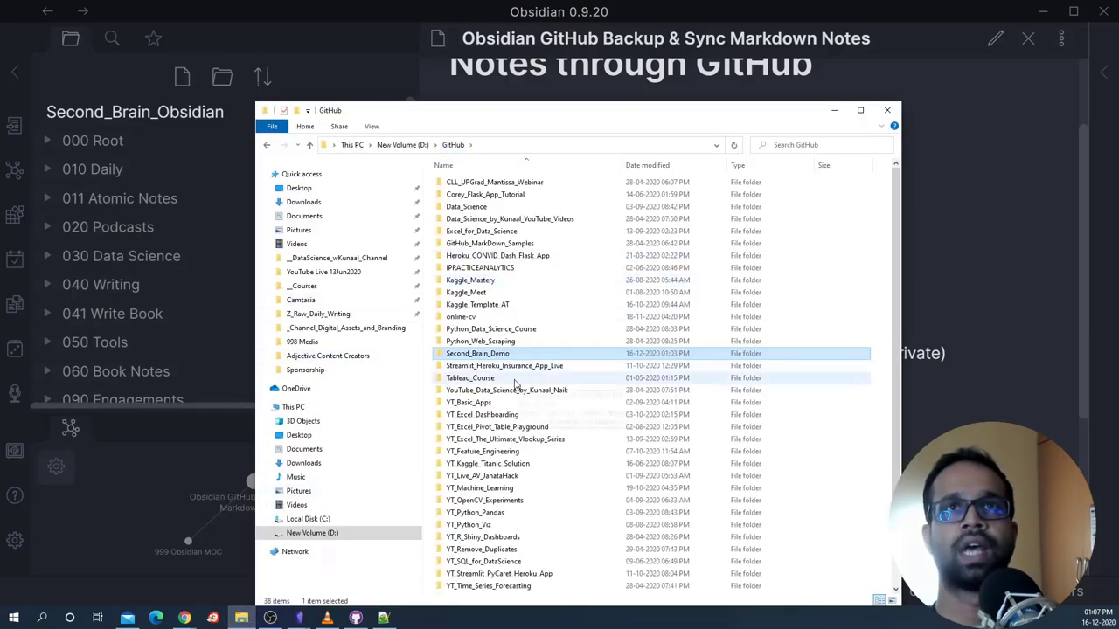
{"action": "key", "text": "Delete"}
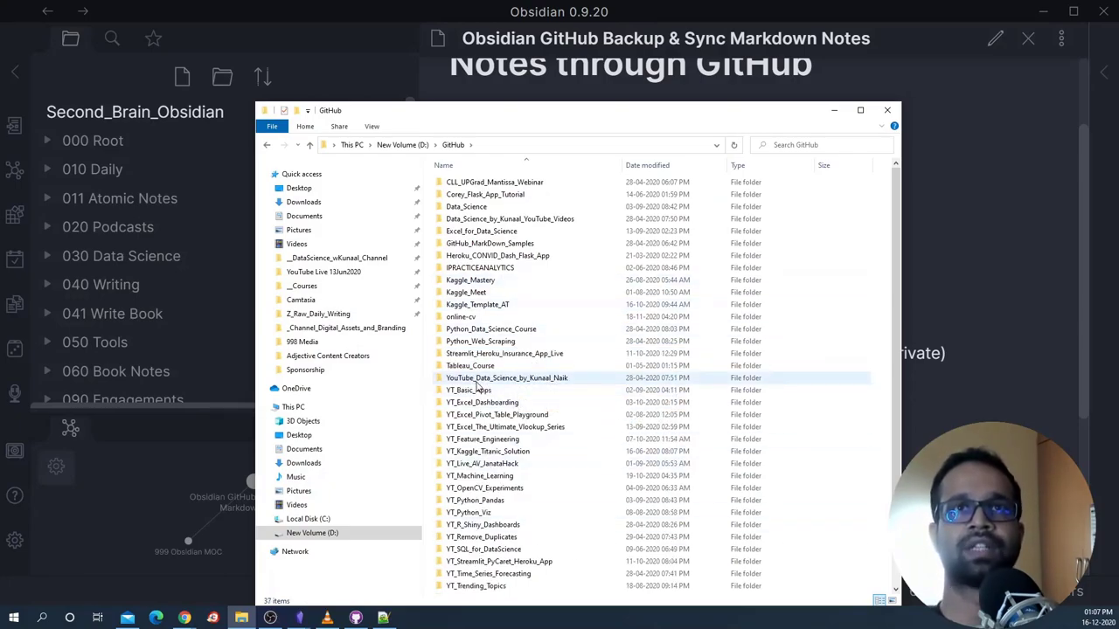
- Clone Second_Brain_Demo again in GitHub Desktop and open the restored folder in File Explorer
{"action": "left_click", "coordinate": [356, 617]}
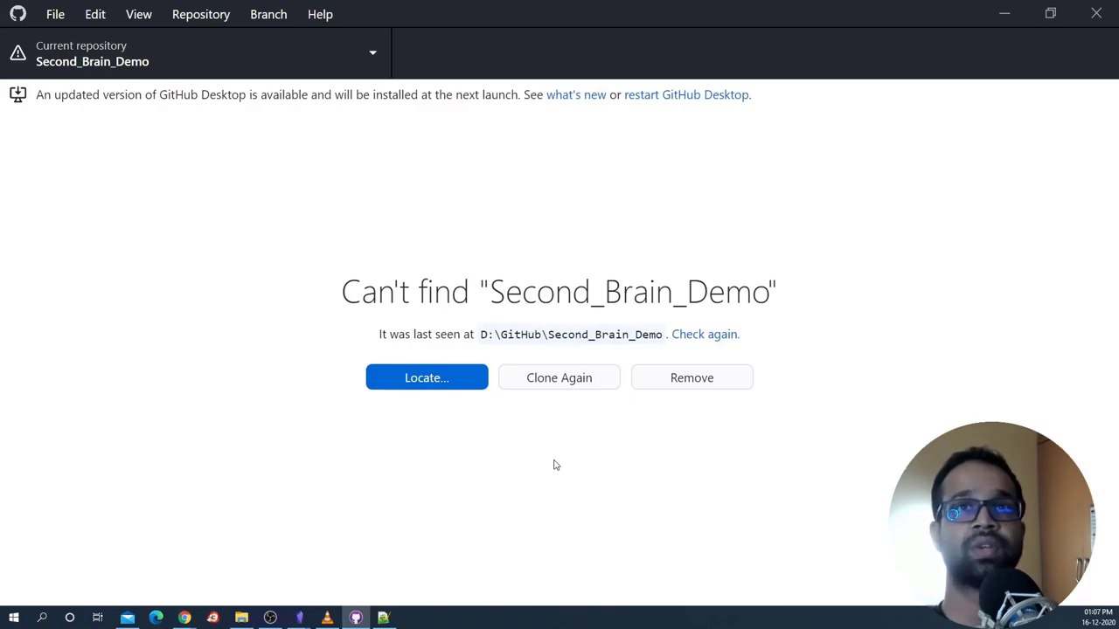
{"action": "left_click", "coordinate": [573, 388]}
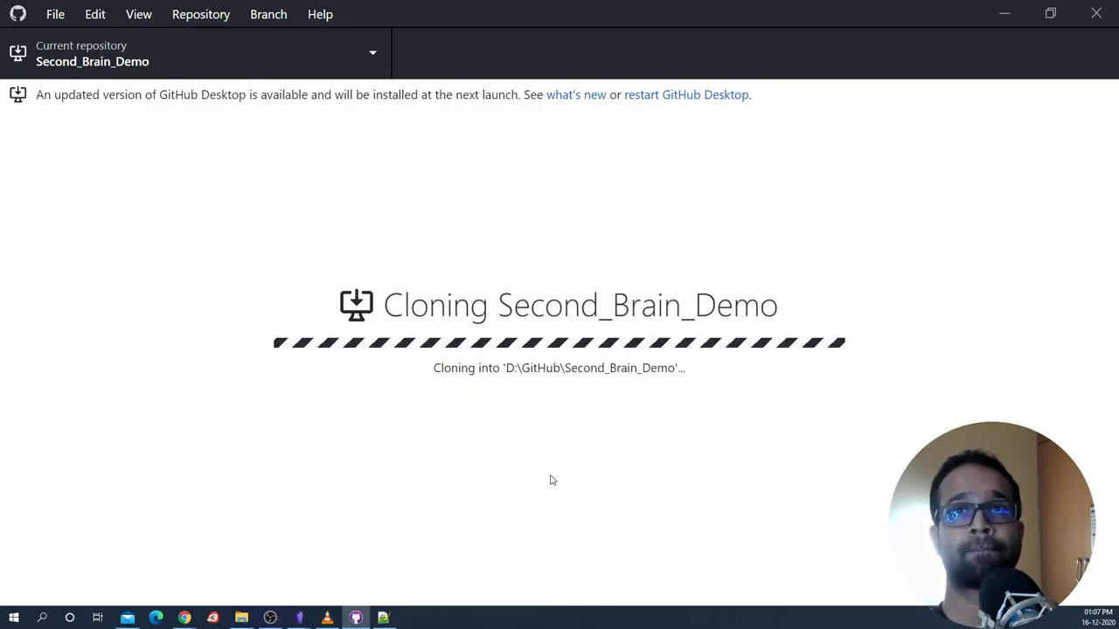
{"action": "key", "text": "alt+Tab"}
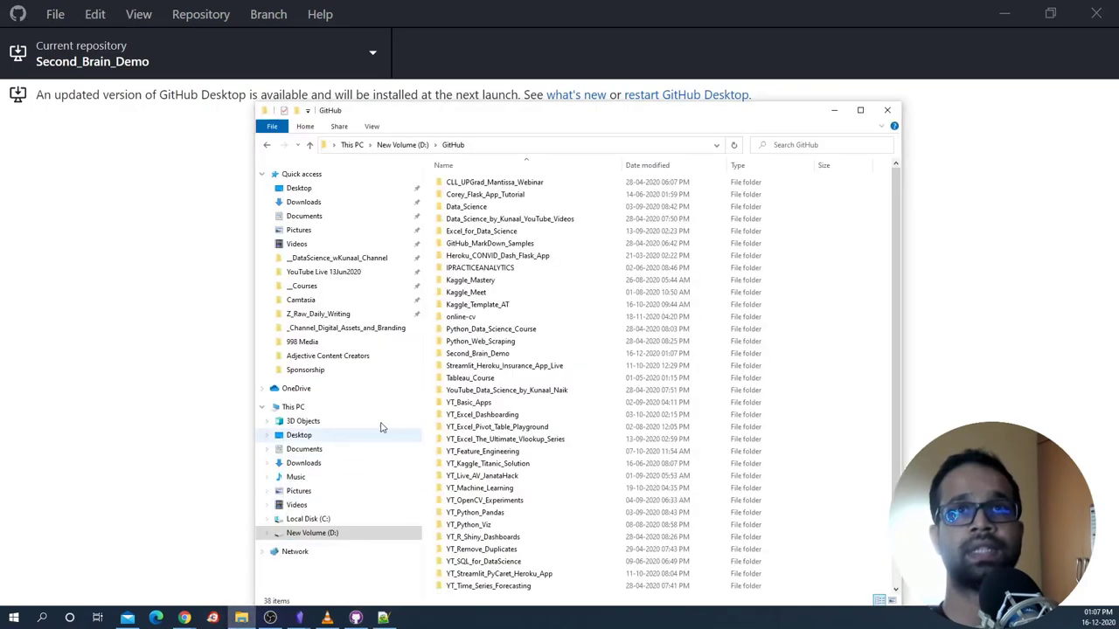
{"action": "left_click", "coordinate": [476, 353]}
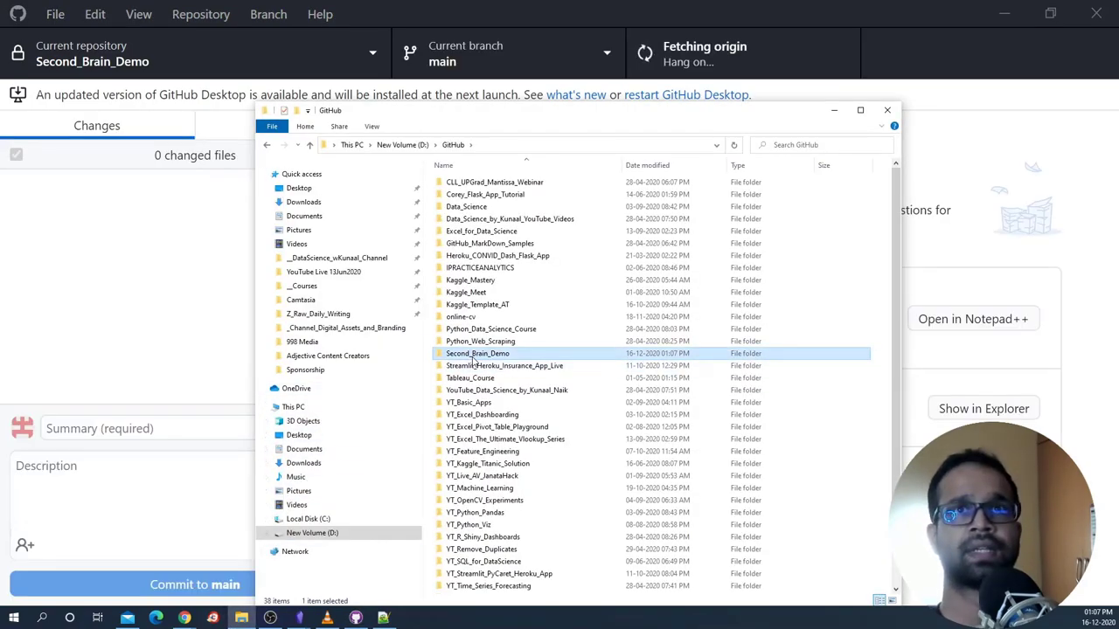
{"action": "left_click", "coordinate": [498, 354]}
{"action": "double_click", "coordinate": [500, 354]}
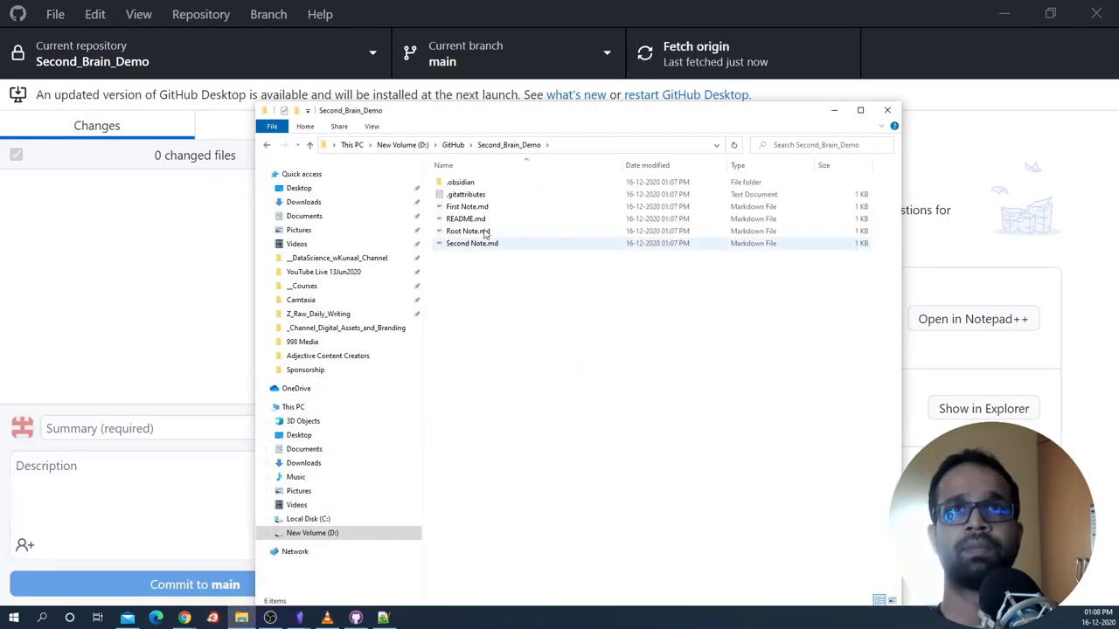
- Return to GitHub Desktop, search the GitHub.com repositories available for cloning for "second", and dismiss the clone dialog without cloning
{"action": "left_click", "coordinate": [519, 7]}
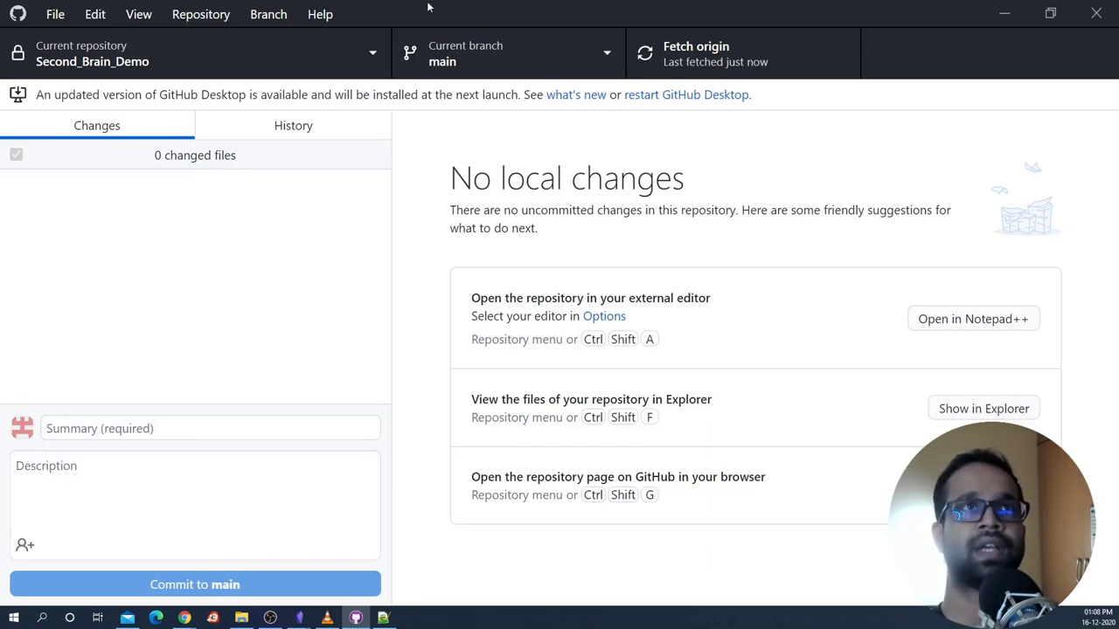
{"action": "left_click", "coordinate": [382, 51]}
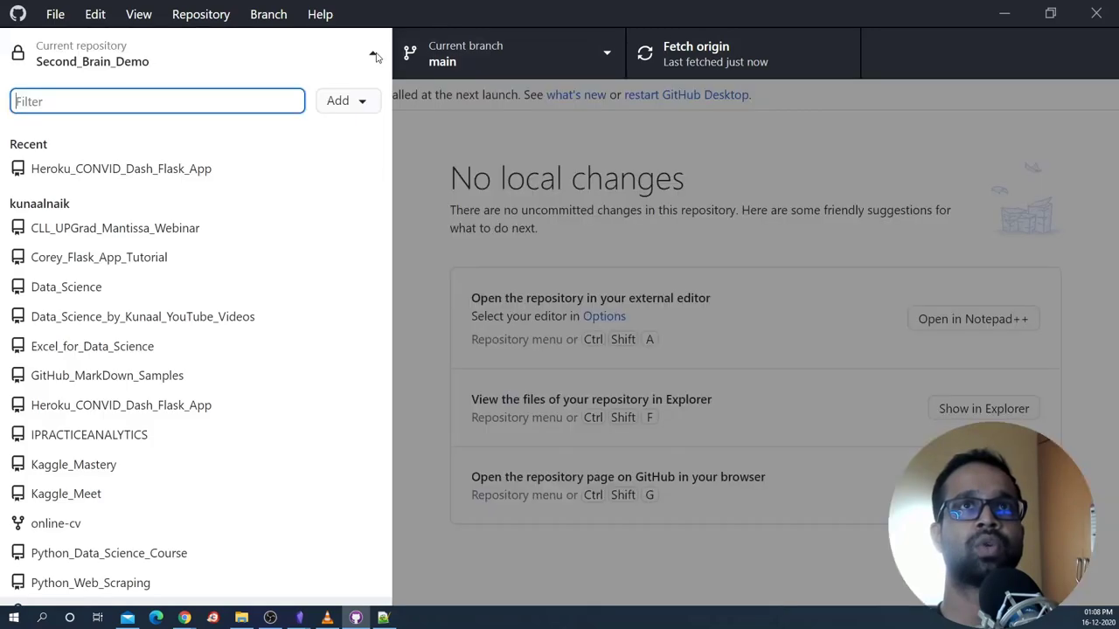
{"action": "left_click", "coordinate": [365, 101]}
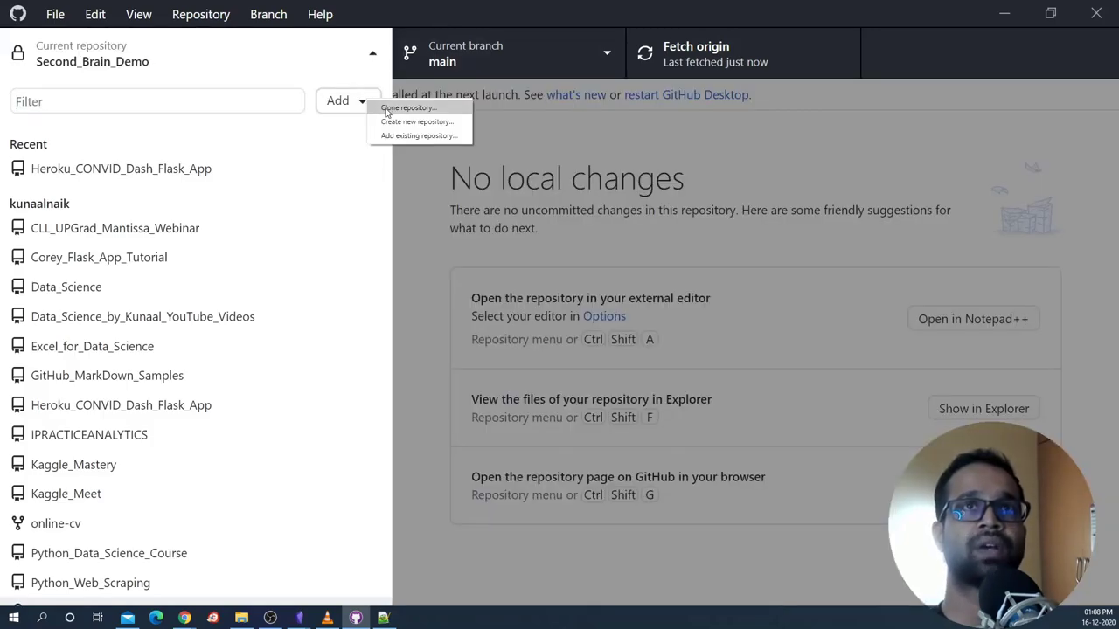
{"action": "left_click", "coordinate": [389, 107]}
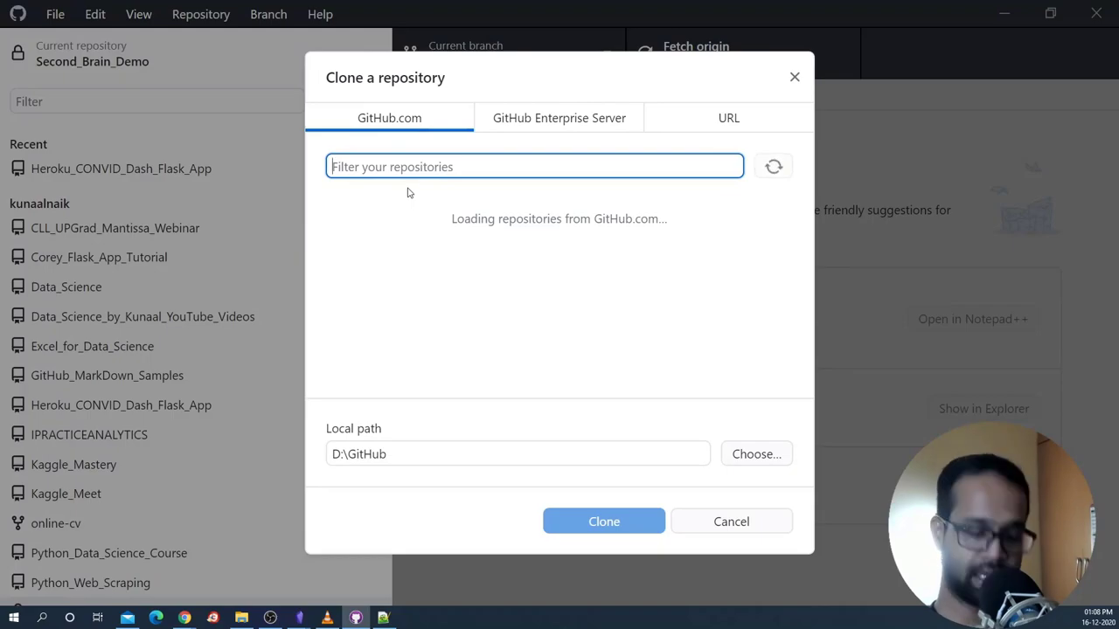
{"action": "type", "text": "second"}
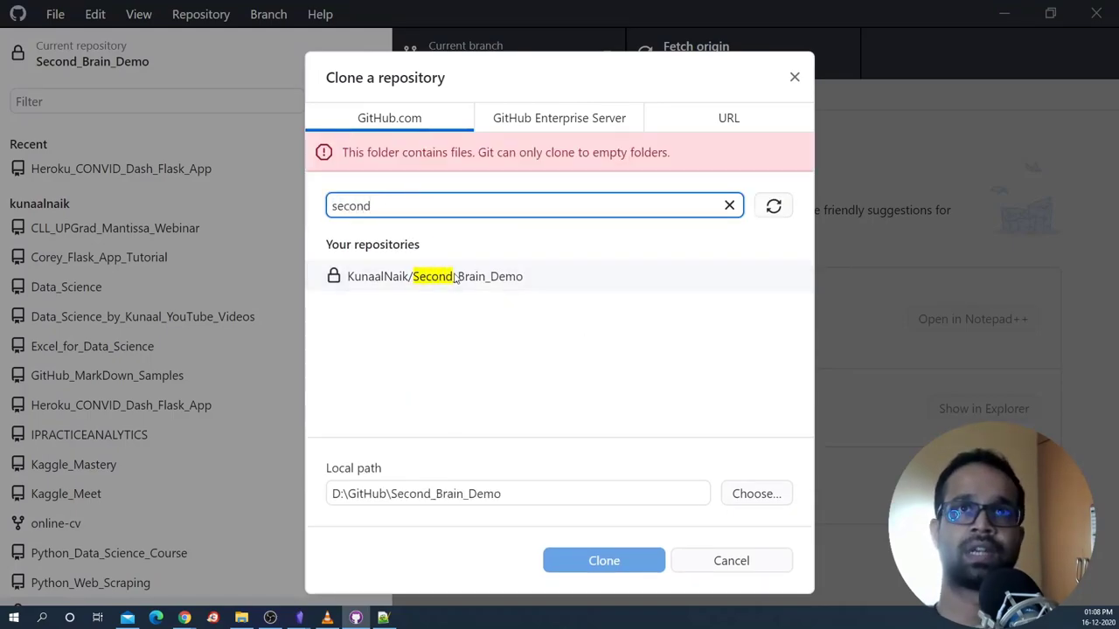
{"action": "left_click", "coordinate": [715, 561]}
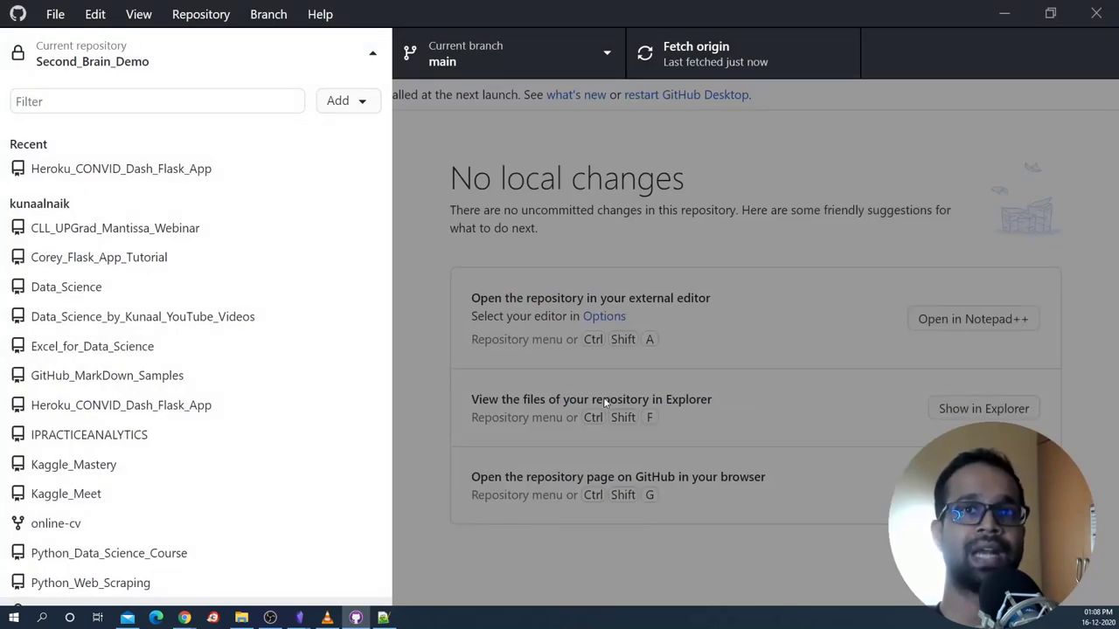